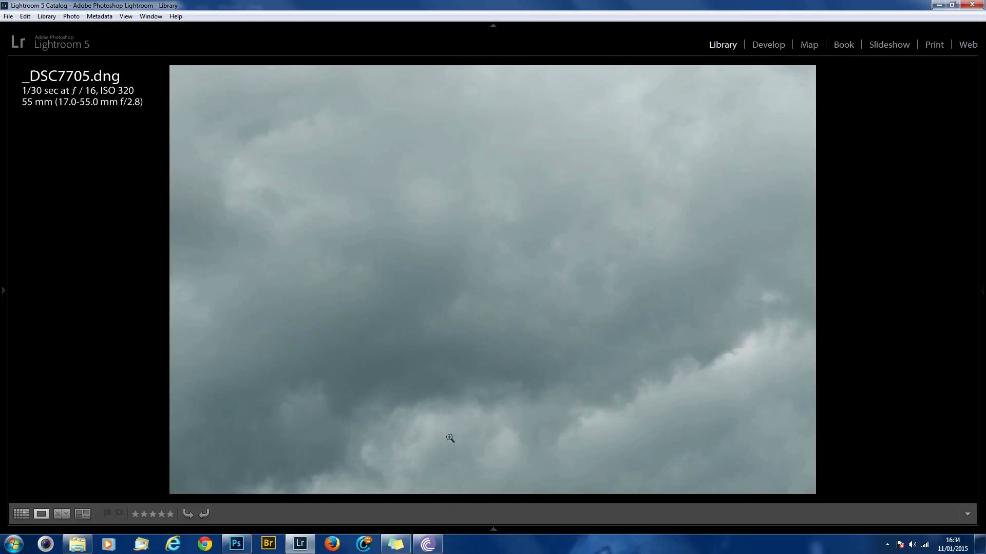
# Open Lightroom's Export dialog for the sky photo, then cancel it without exporting.
pyautogui.rightClick(445, 300)
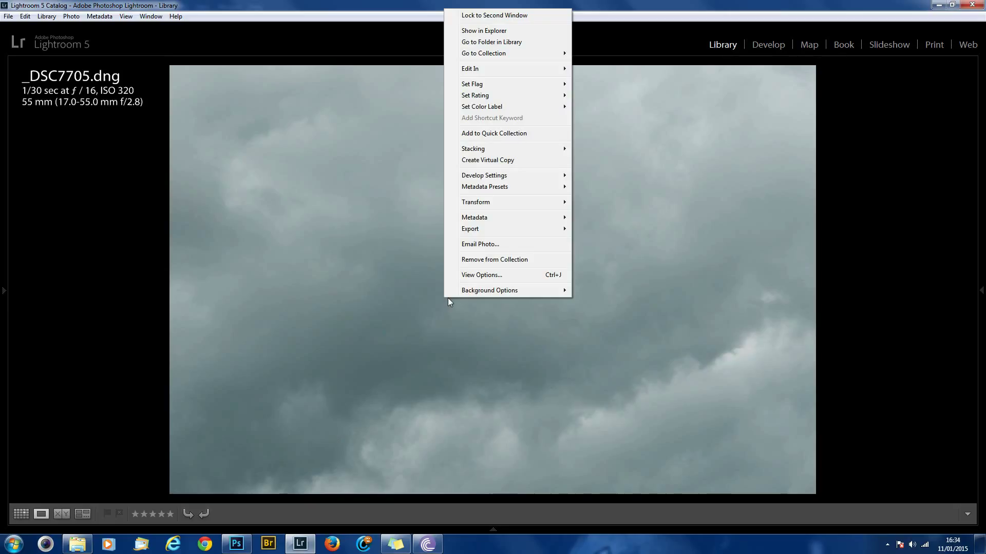
pyautogui.moveTo(477, 232)
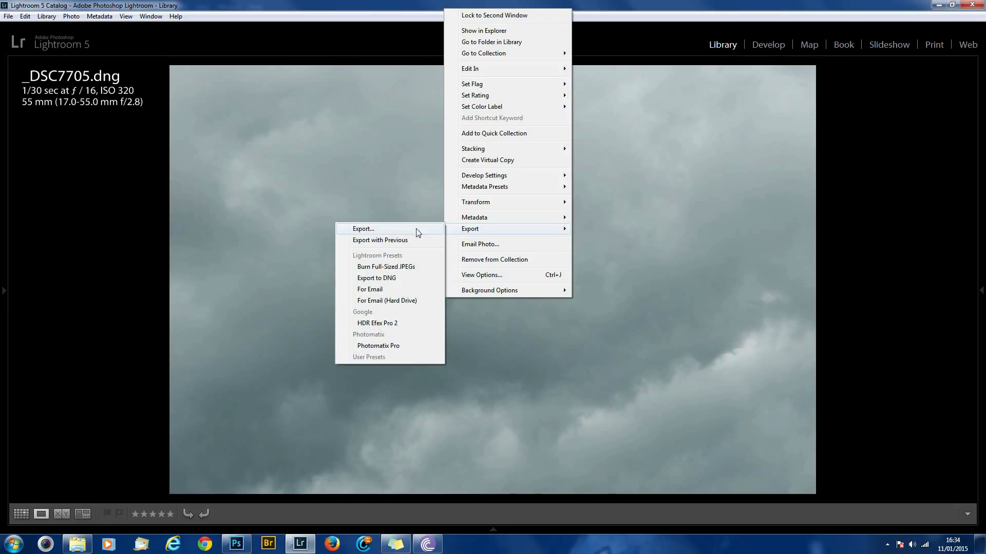
pyautogui.click(404, 229)
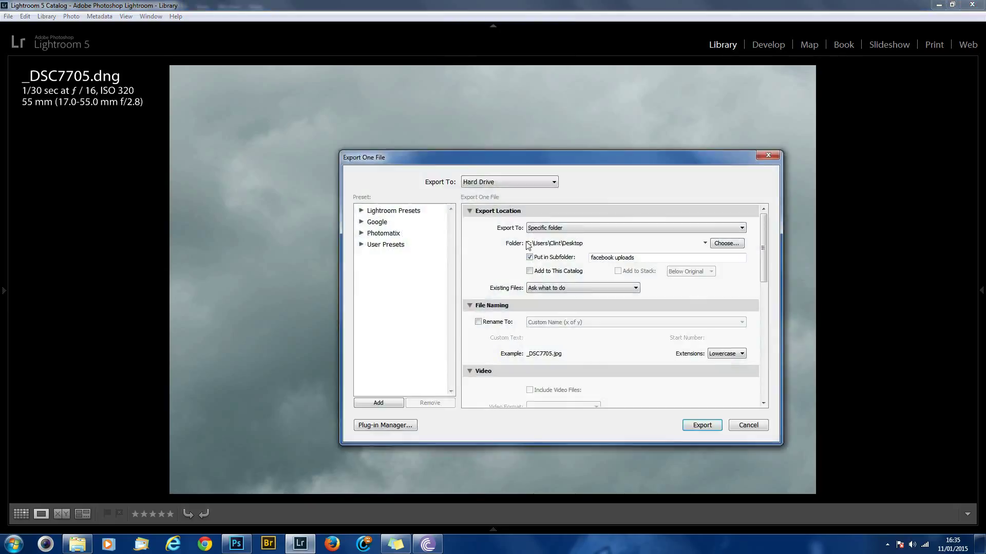
pyautogui.click(750, 426)
# Send _DSC7705.dng to Photoshop CC via Edit In, returning to the arch portrait document.
pyautogui.rightClick(531, 291)
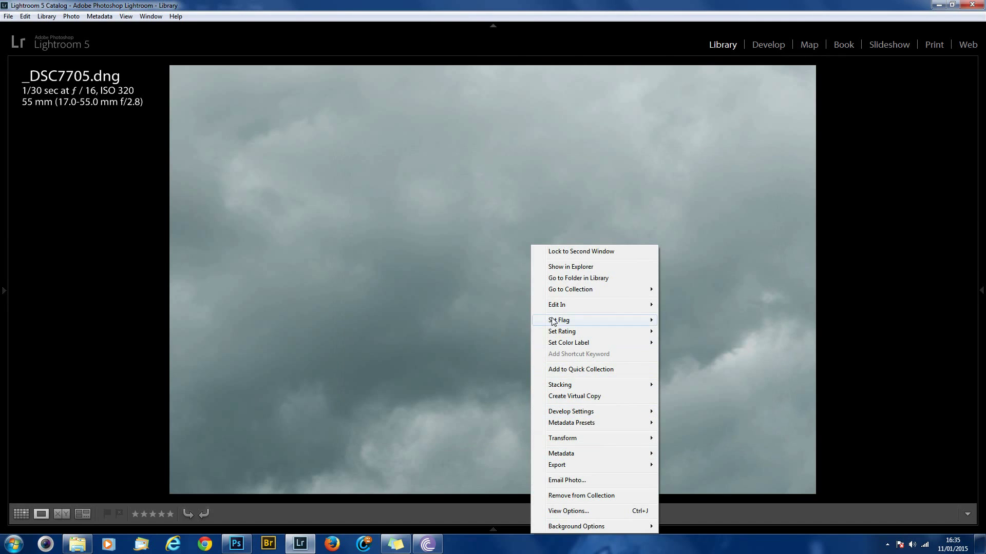
pyautogui.moveTo(539, 305)
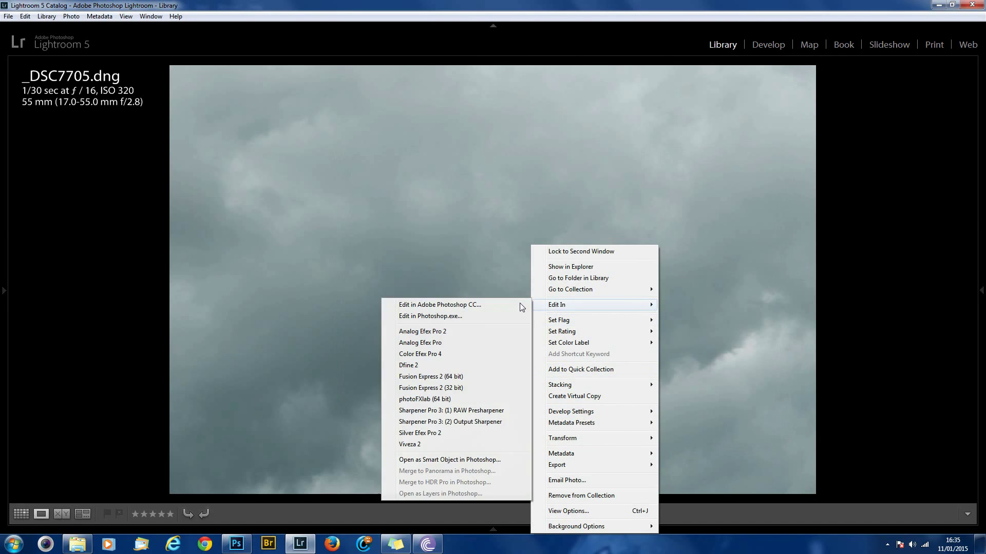
pyautogui.click(431, 307)
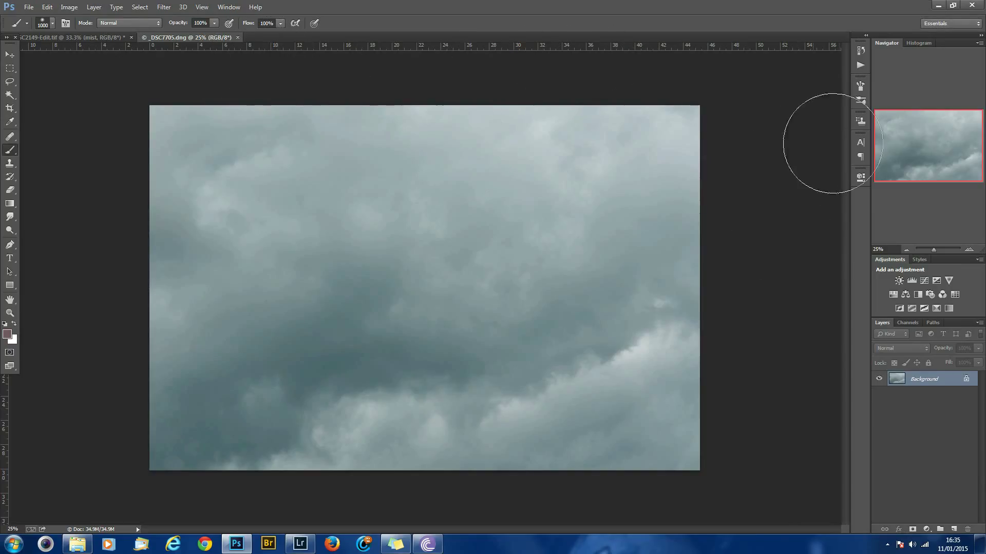
pyautogui.click(93, 37)
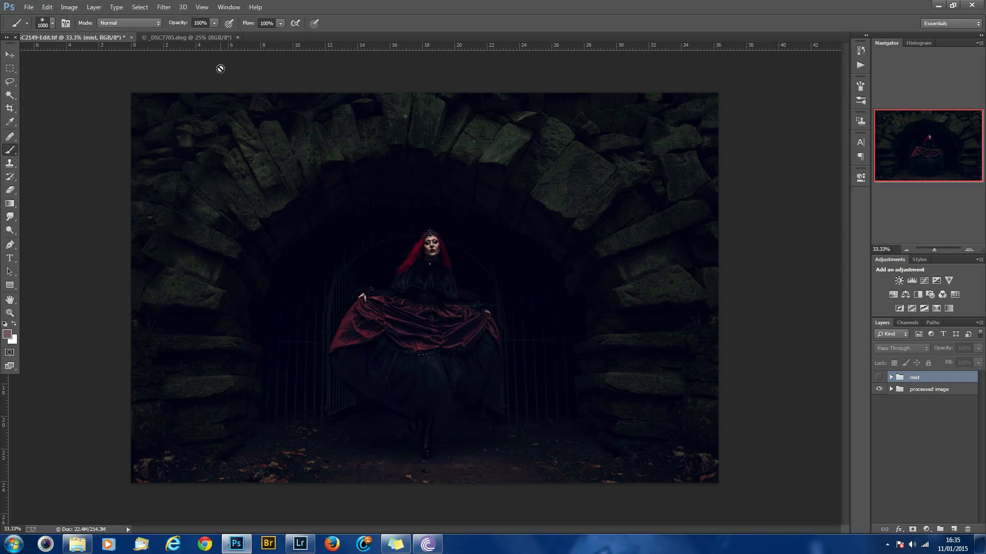
pyautogui.click(197, 37)
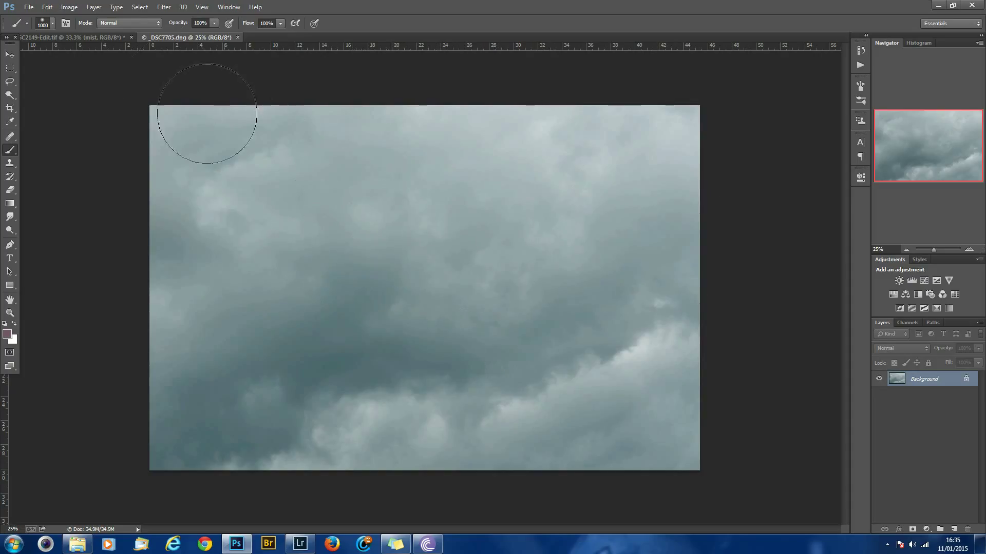
# Apply Black & White to the sky: Reds 92, Greens 150, Cyans 109, Blues 88, Magentas 36.
pyautogui.click(72, 7)
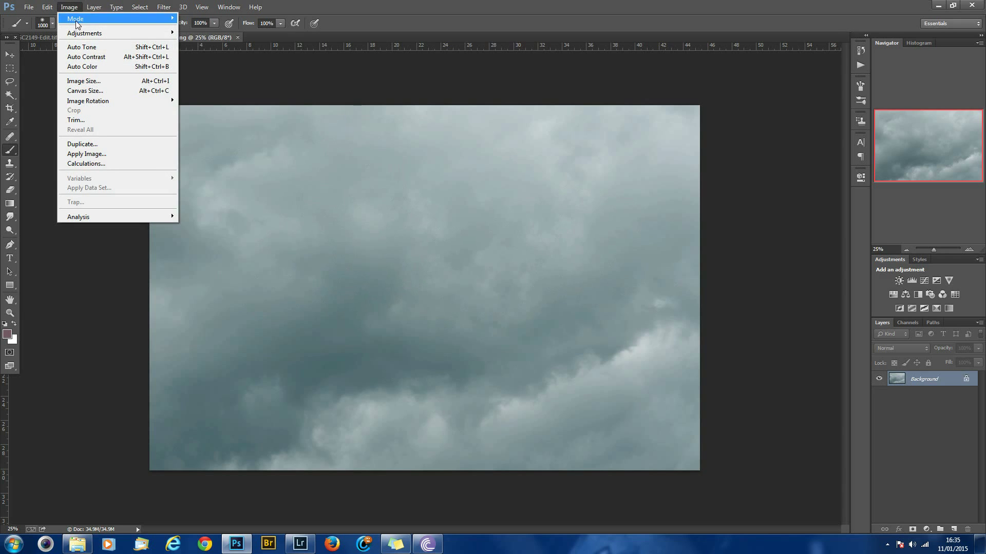
pyautogui.moveTo(85, 33)
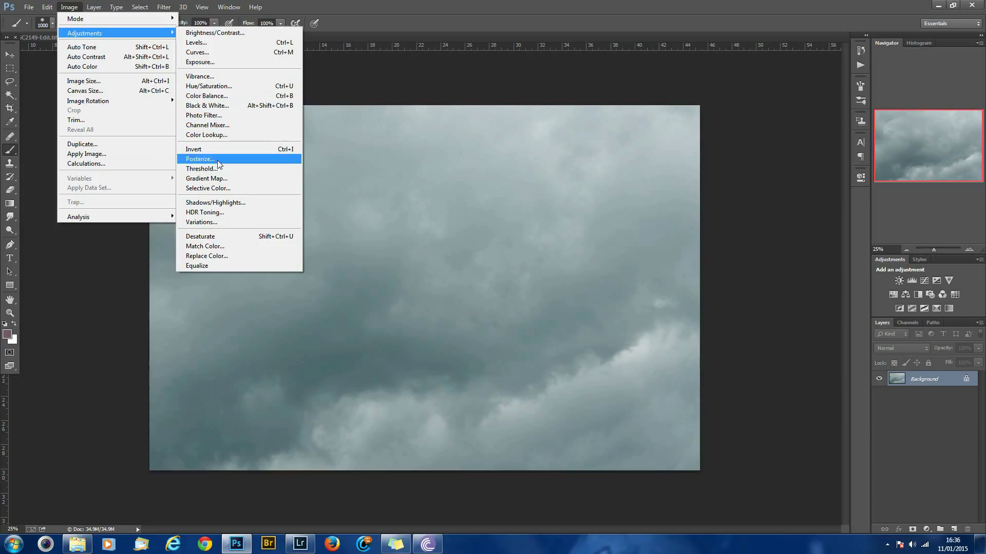
pyautogui.click(229, 108)
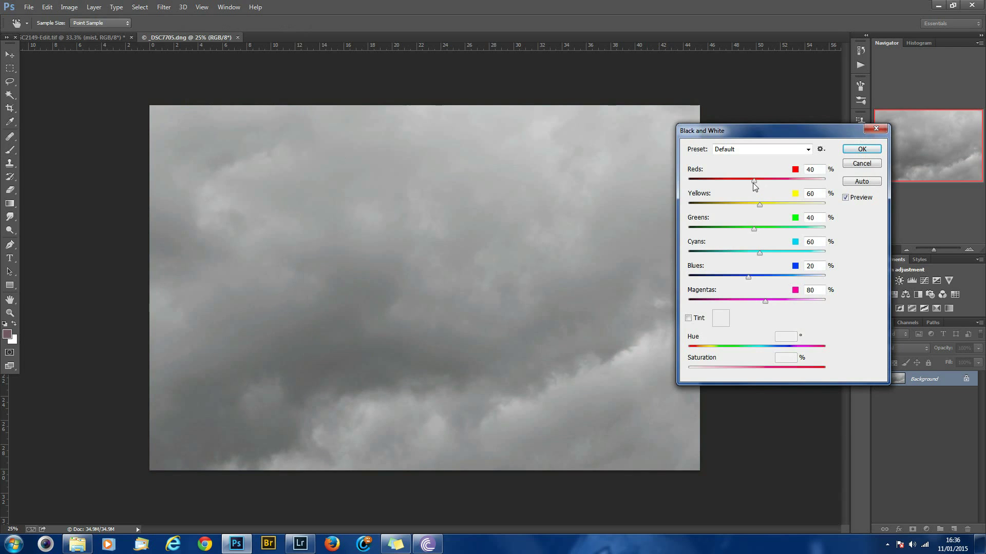
pyautogui.moveTo(752, 183); pyautogui.dragTo(768, 182)
pyautogui.moveTo(756, 229); pyautogui.dragTo(751, 302)
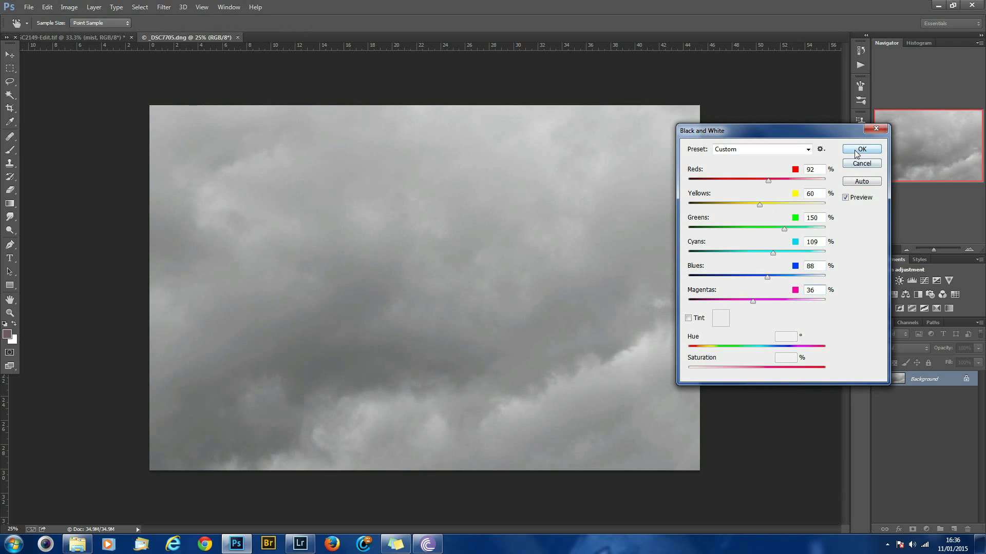
pyautogui.click(861, 149)
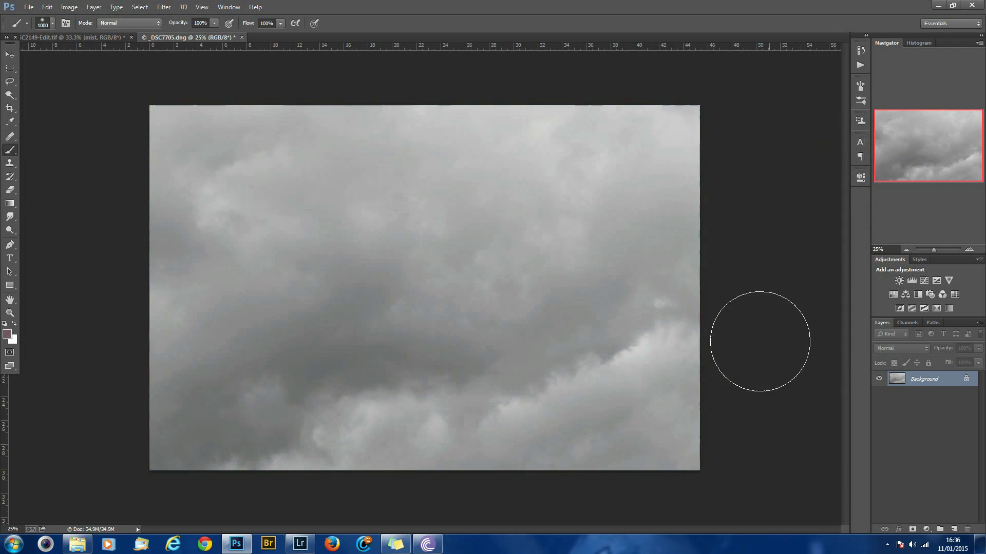
# Darken the sky's midtones and slightly lift highlights with Curves, merged into the background.
pyautogui.click(924, 280)
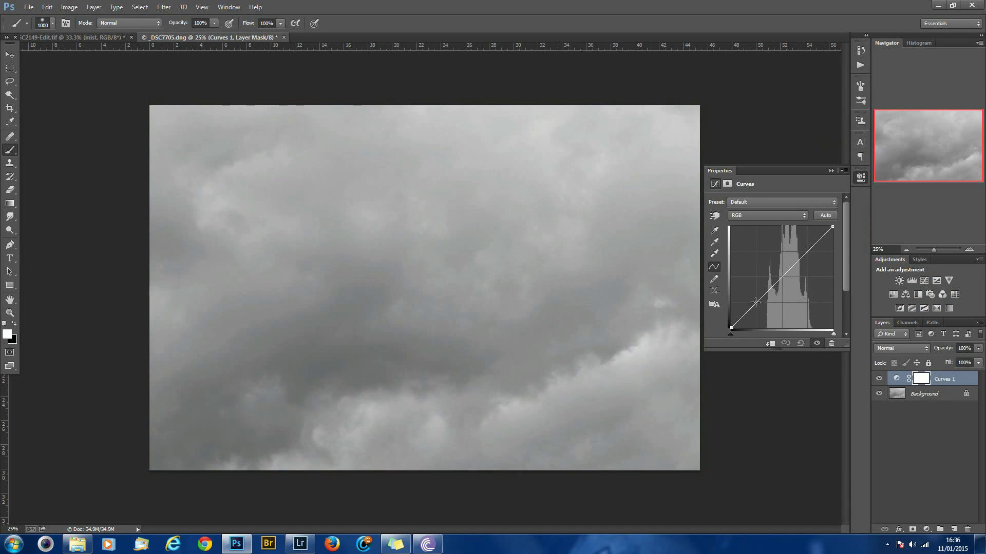
pyautogui.moveTo(756, 302); pyautogui.dragTo(756, 311)
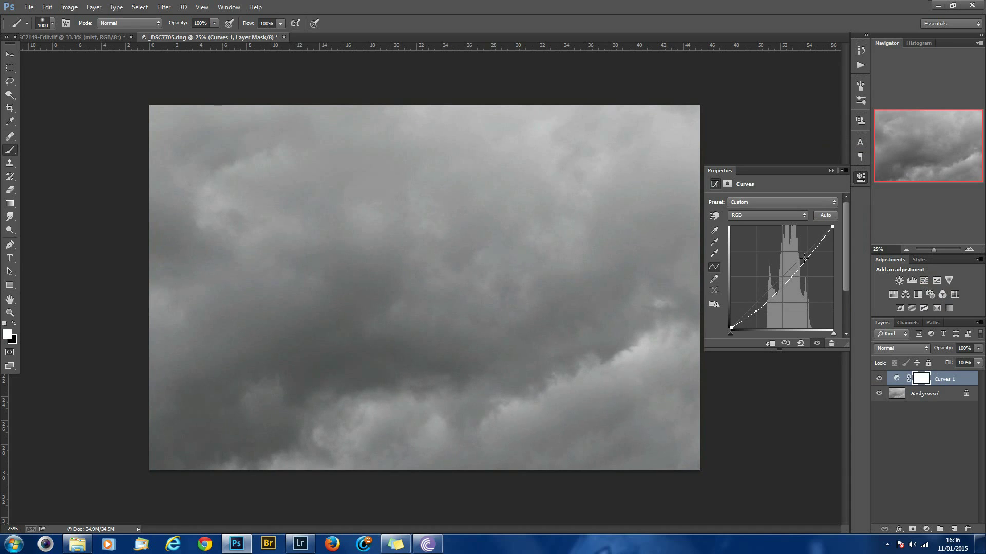
pyautogui.moveTo(808, 256); pyautogui.dragTo(809, 253)
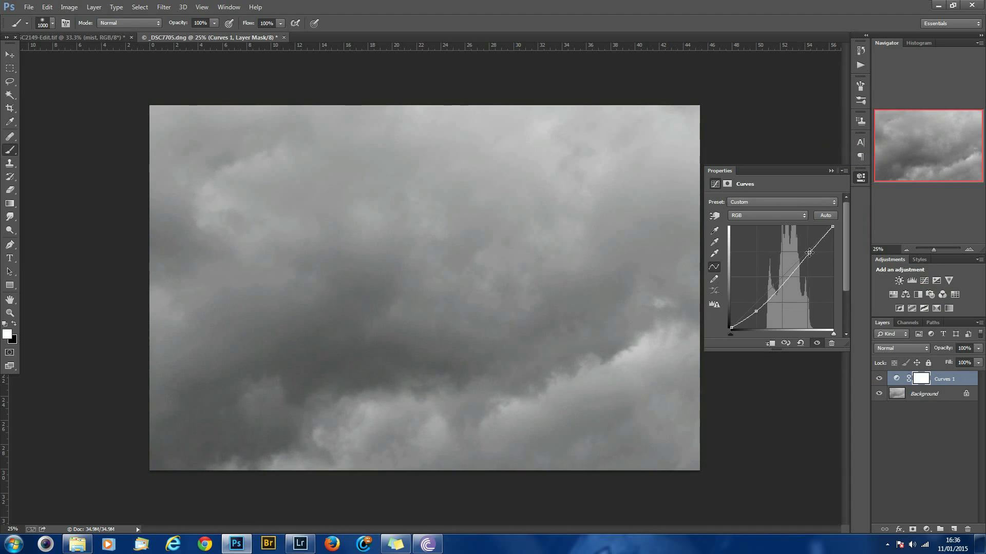
pyautogui.click(829, 171)
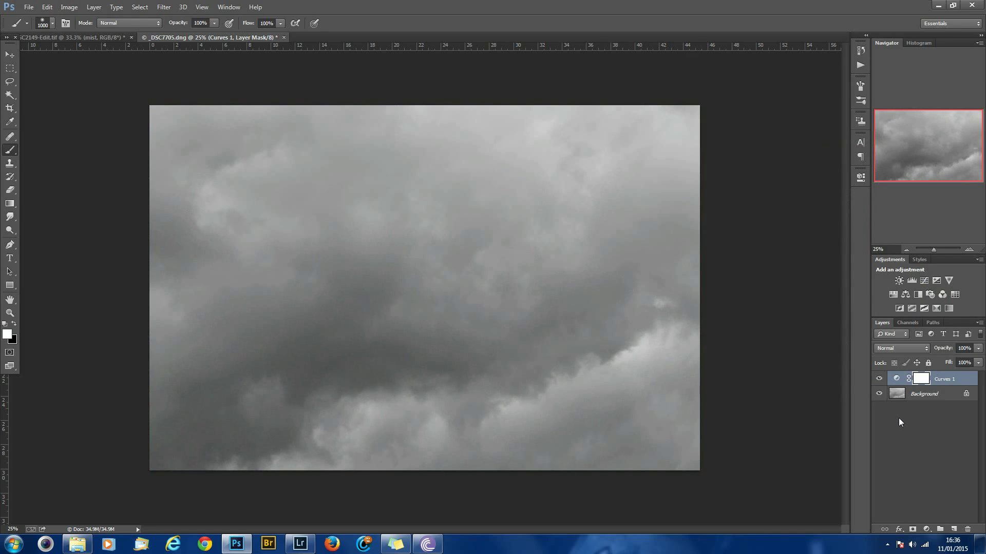
pyautogui.press('Delete')
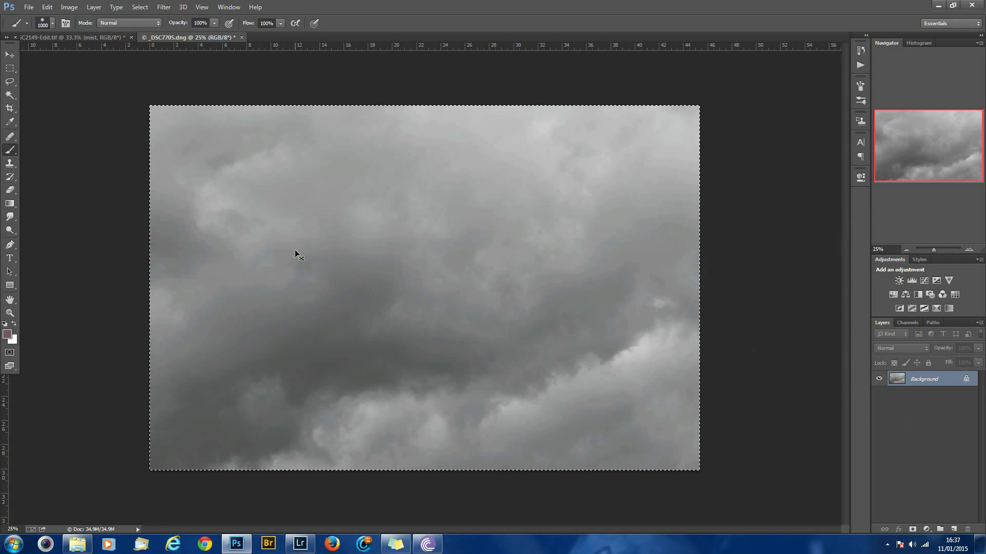
pyautogui.click(103, 38)
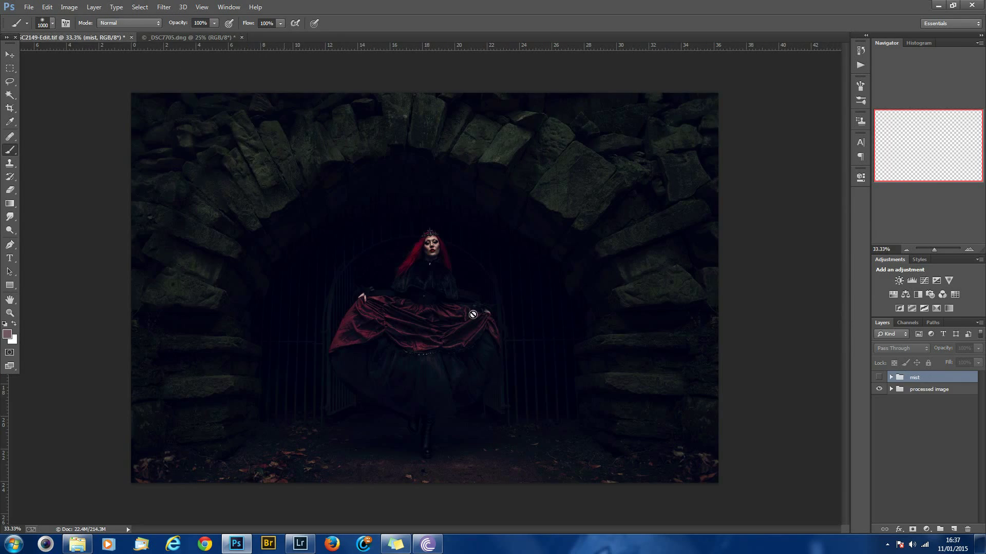
# Paste the grey clouds as Layer 7 in the processed image group, masked, in Screen mode.
pyautogui.click(935, 389)
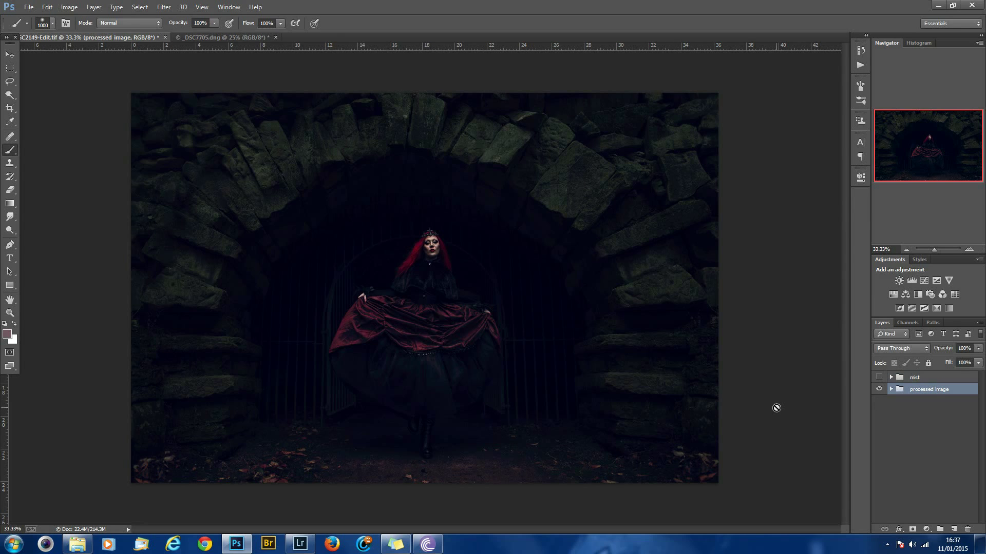
pyautogui.hotkey('ctrl', 'v')
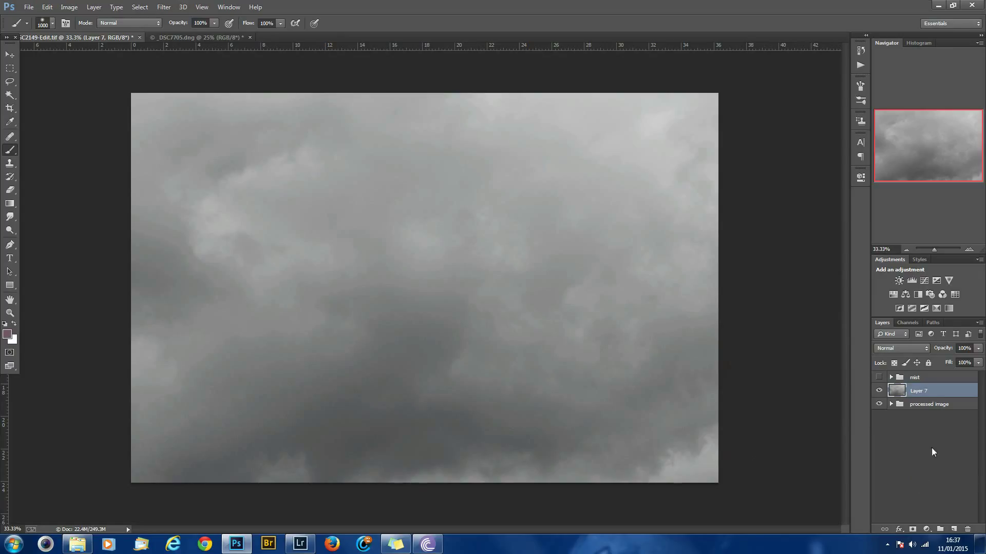
pyautogui.click(912, 529)
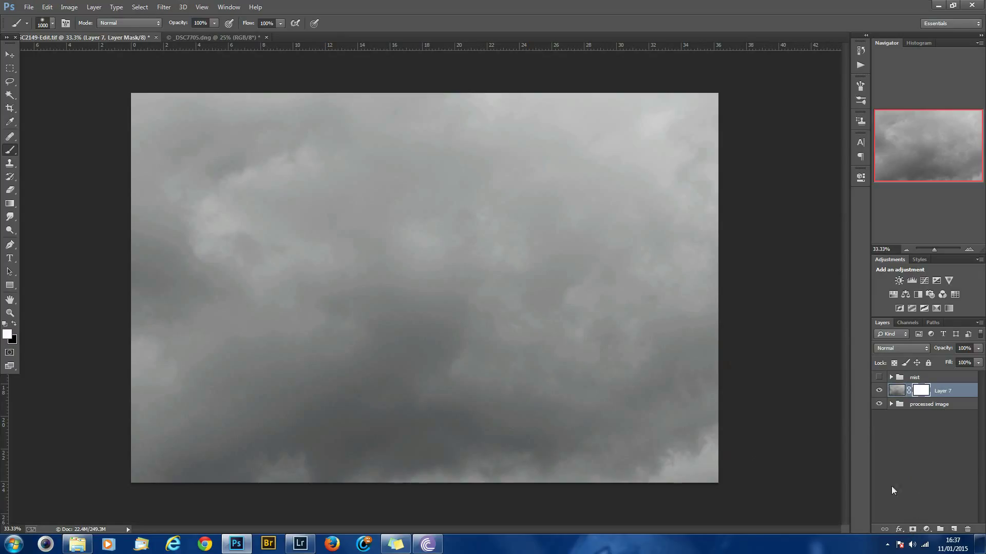
pyautogui.click(904, 347)
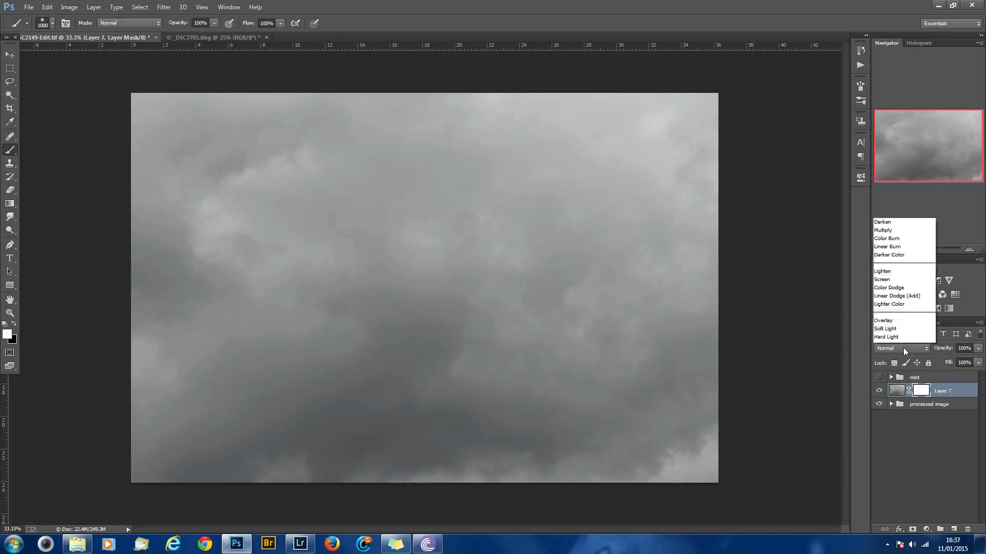
pyautogui.click(886, 167)
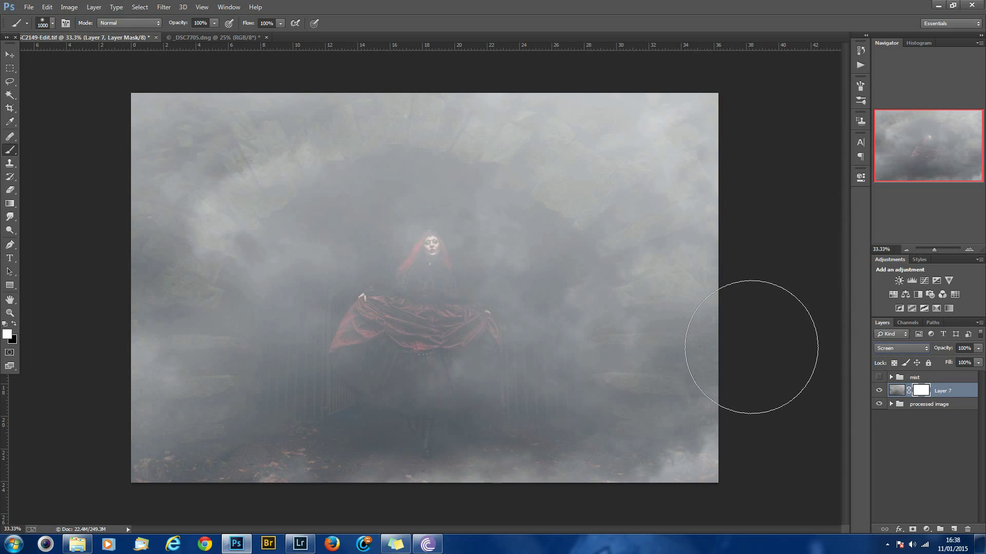
# Free Transform the cloud layer down to about 80% of its size.
pyautogui.hotkey('ctrl', 't')
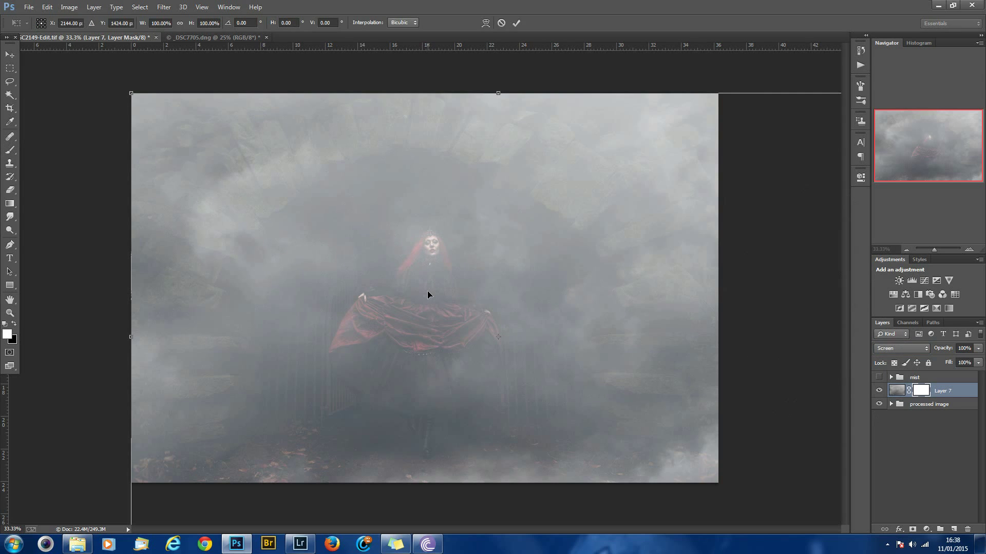
pyautogui.hotkey('ctrl', '-')
pyautogui.hotkey('ctrl', '-')
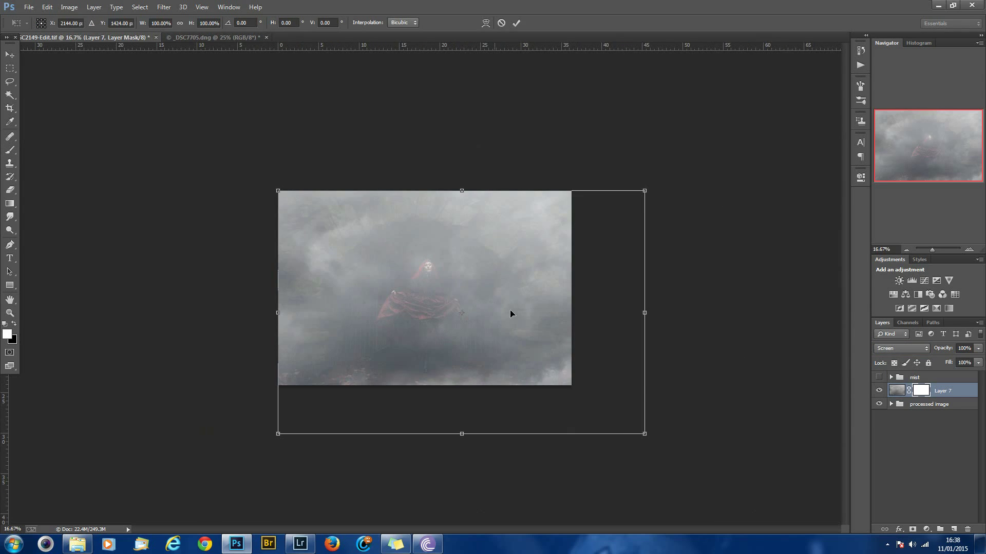
pyautogui.moveTo(645, 436); pyautogui.dragTo(572, 389)
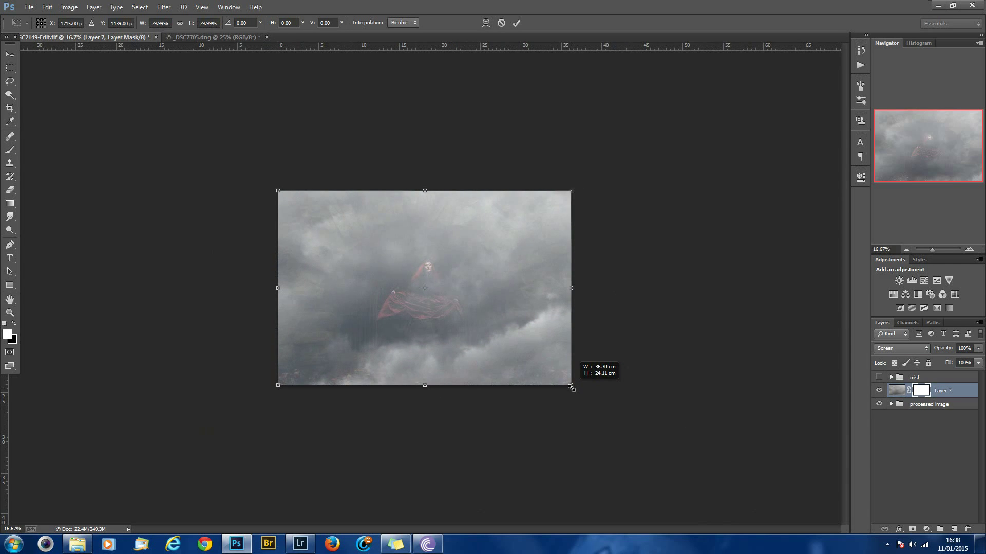
pyautogui.moveTo(571, 391); pyautogui.dragTo(571, 391)
pyautogui.press('Return')
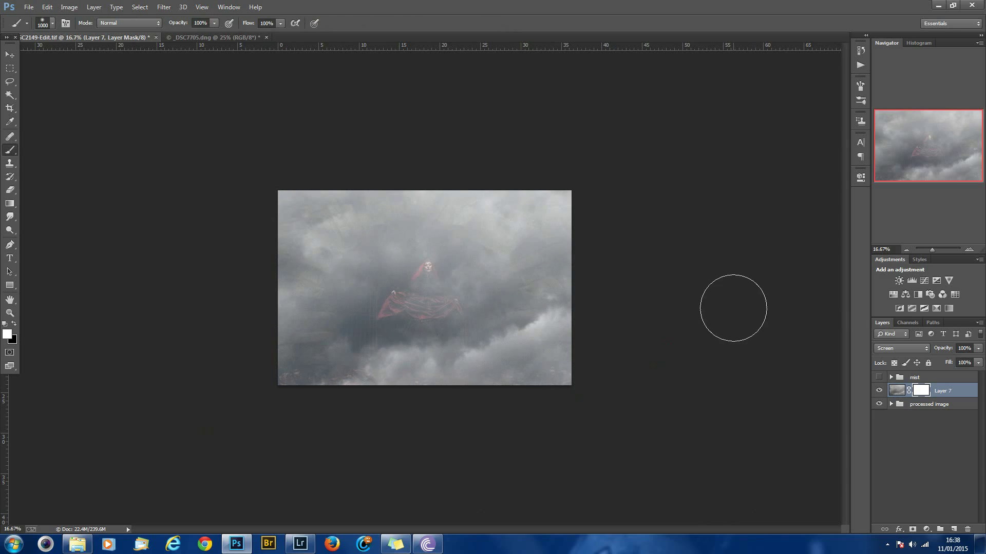
pyautogui.click(44, 25)
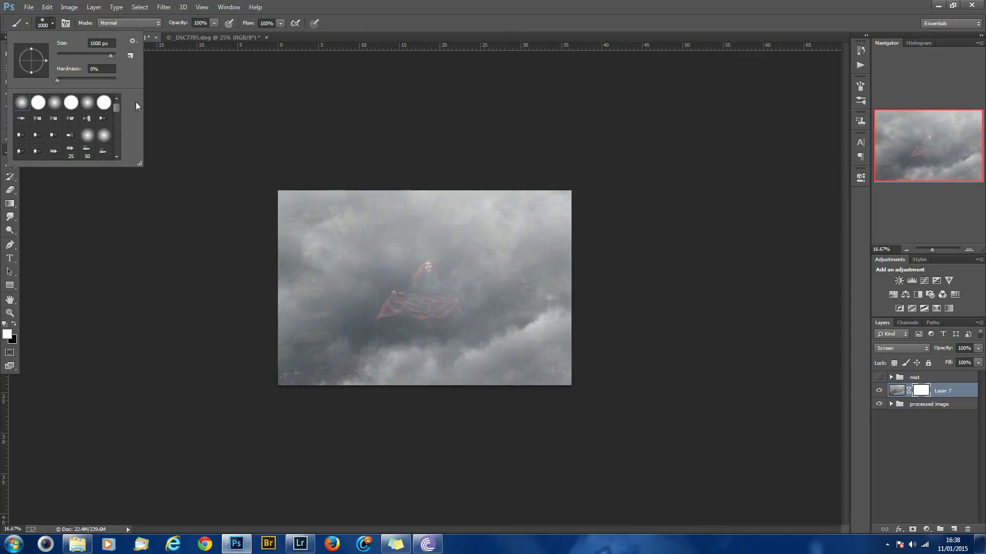
# Load the 616 px cloud-shaped brush preset and zoom back in on the image.
pyautogui.moveTo(115, 105); pyautogui.dragTo(118, 146)
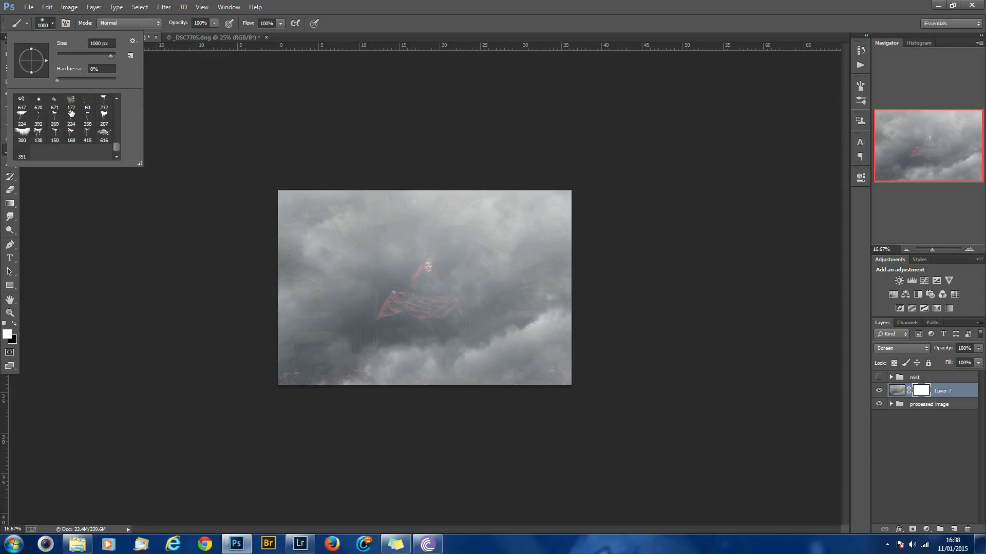
pyautogui.click(104, 135)
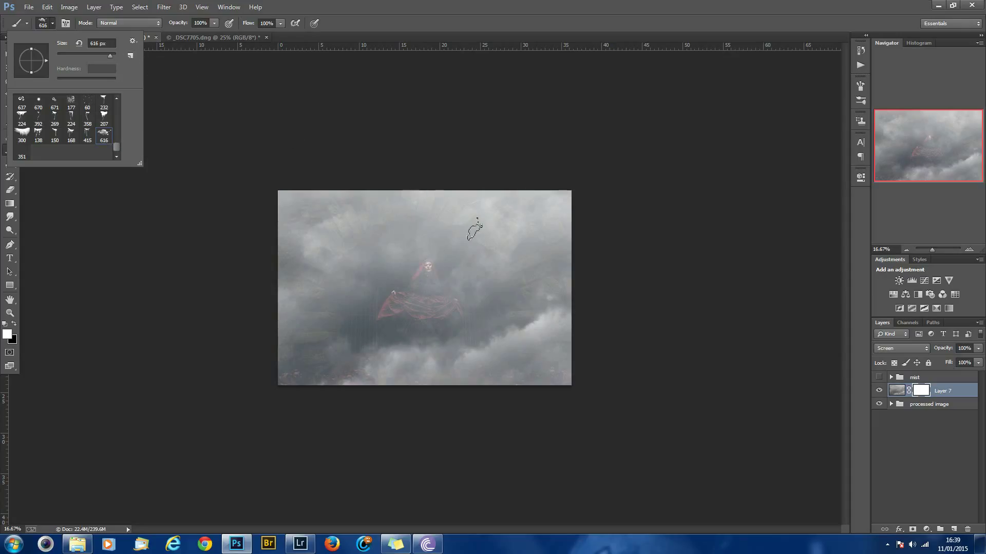
pyautogui.click(258, 153)
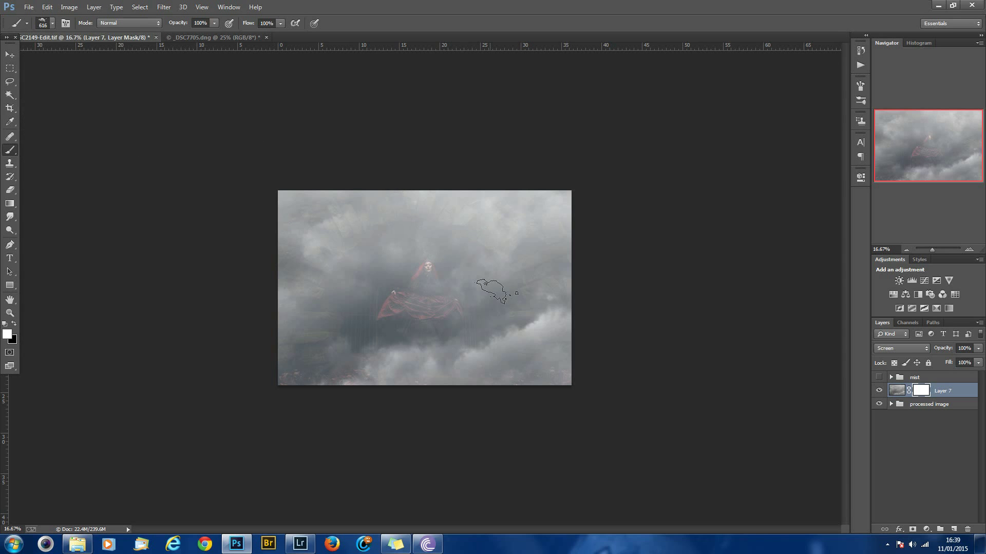
pyautogui.hotkey('ctrl', '+')
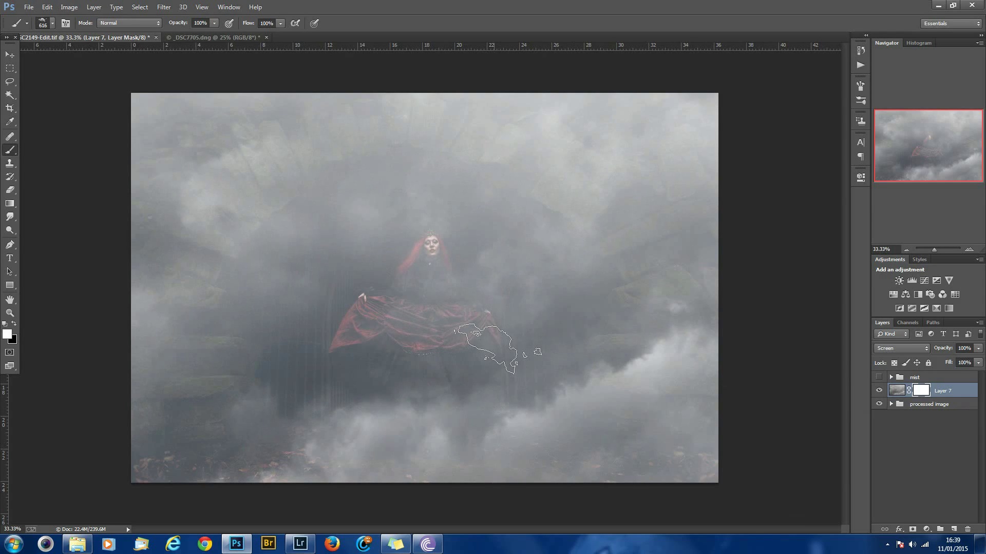
# Paint black at low opacity with an 800-1000 px brush to thin mist along the top.
pyautogui.press('x')
pyautogui.moveTo(213, 26); pyautogui.dragTo(204, 37)
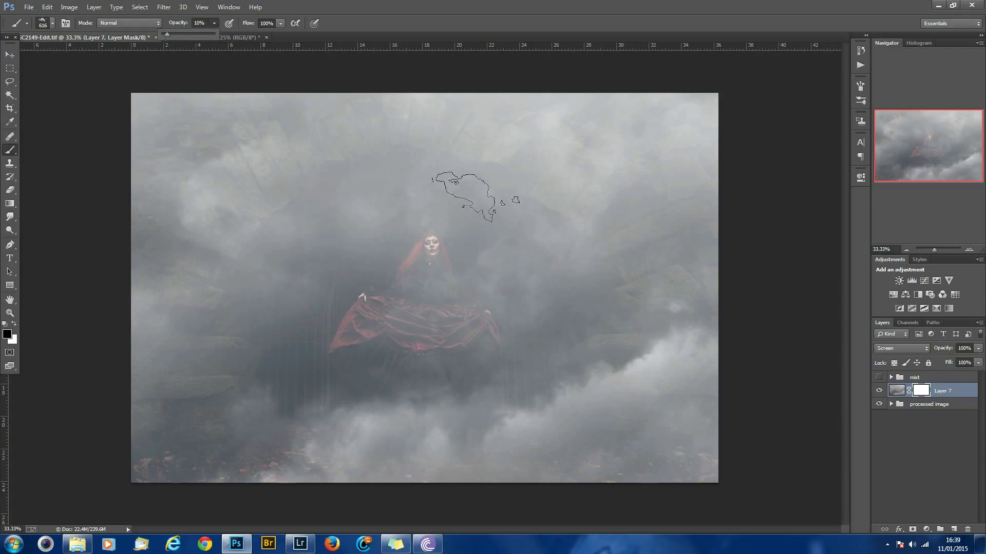
pyautogui.press(']')
pyautogui.press(']')
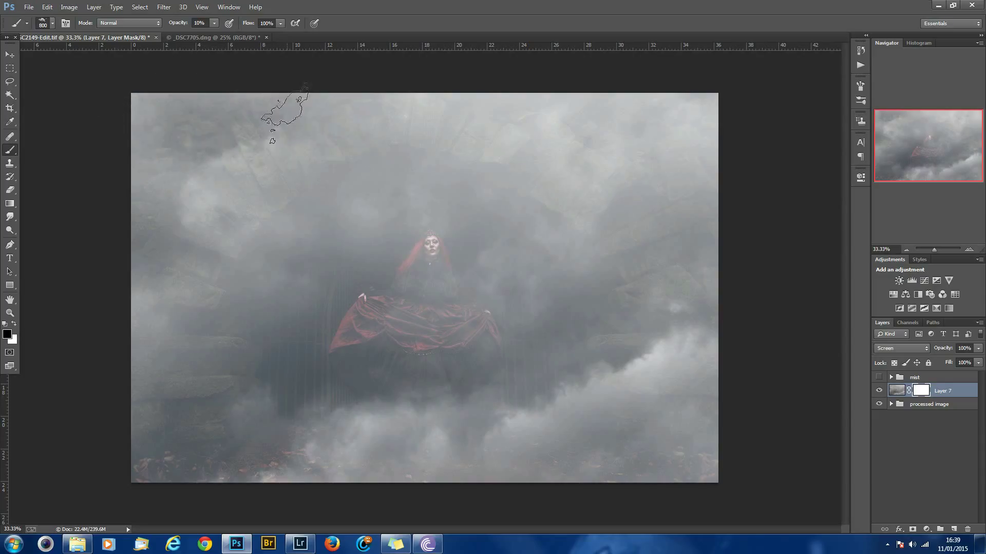
pyautogui.press(']')
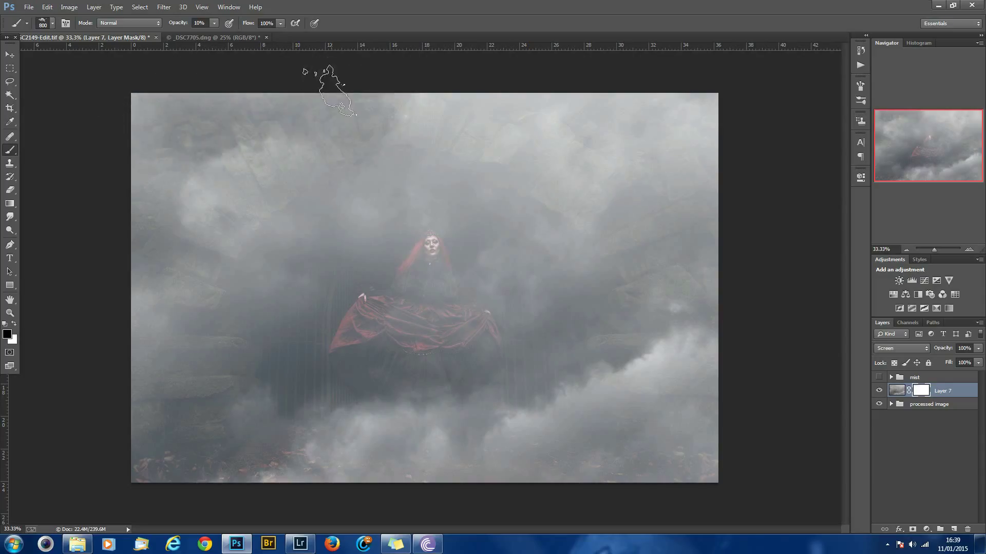
pyautogui.moveTo(359, 106); pyautogui.dragTo(382, 92)
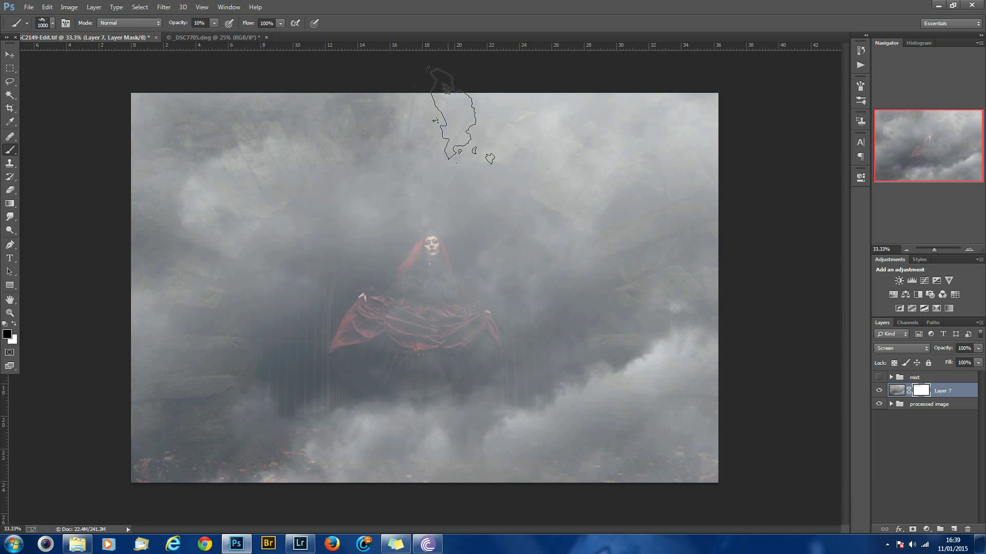
pyautogui.press(']')
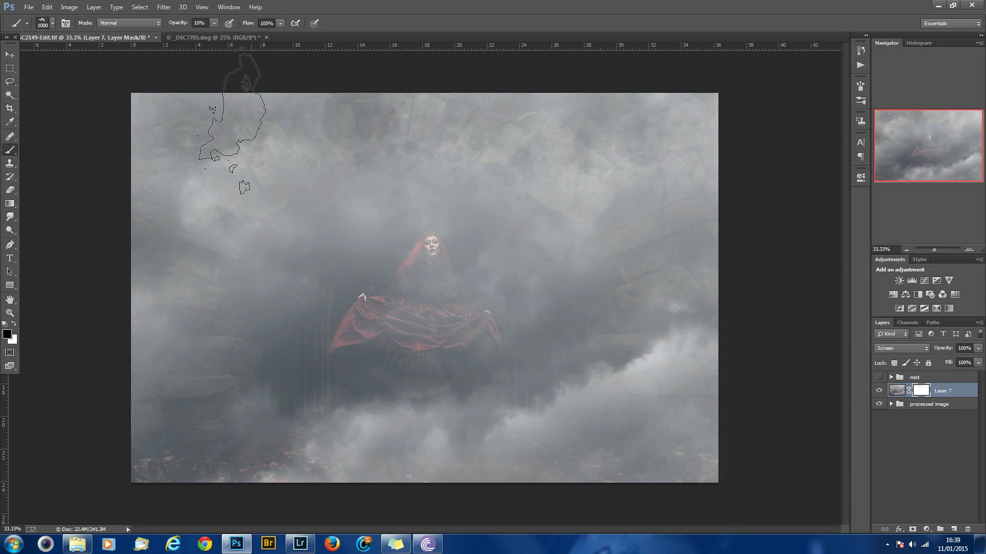
pyautogui.moveTo(196, 113)
pyautogui.mouseDown()
pyautogui.moveTo(264, 151)
pyautogui.moveTo(215, 113)
pyautogui.moveTo(166, 121)
pyautogui.moveTo(236, 166)
pyautogui.moveTo(236, 113)
pyautogui.moveTo(340, 142)
pyautogui.moveTo(472, 134)
pyautogui.moveTo(479, 122)
pyautogui.moveTo(593, 110)
pyautogui.moveTo(656, 130)
pyautogui.moveTo(708, 118)
pyautogui.mouseUp()
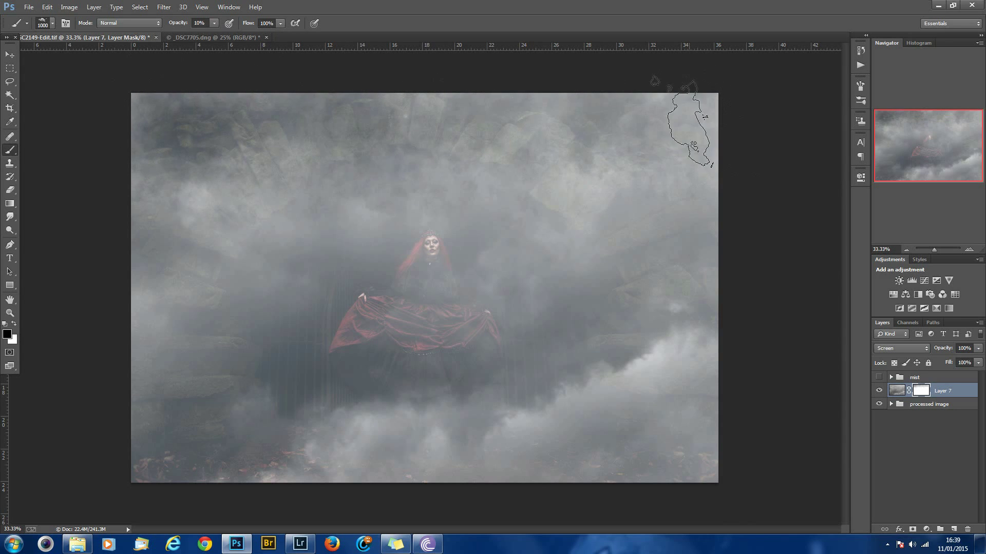
pyautogui.press('[')
pyautogui.click(215, 23)
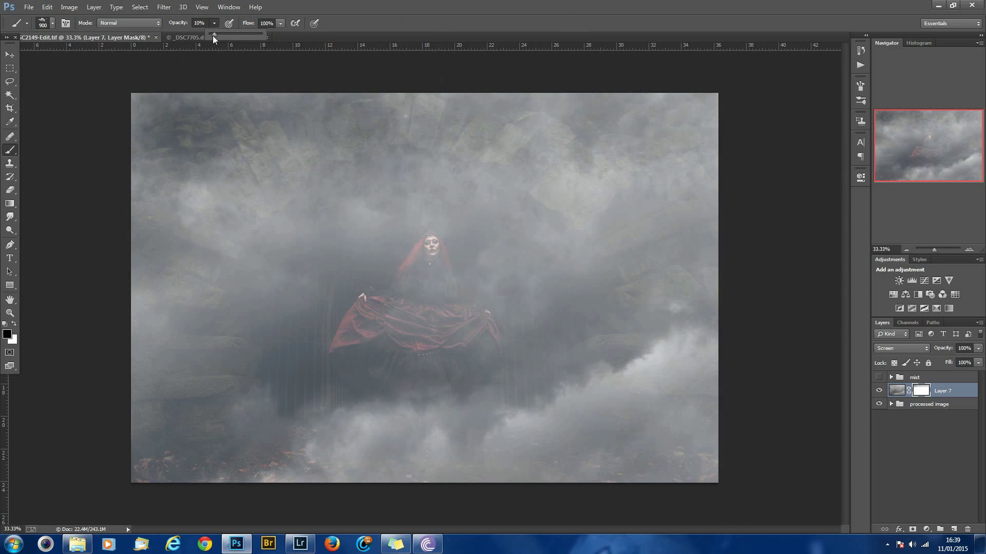
pyautogui.moveTo(216, 35); pyautogui.dragTo(219, 34)
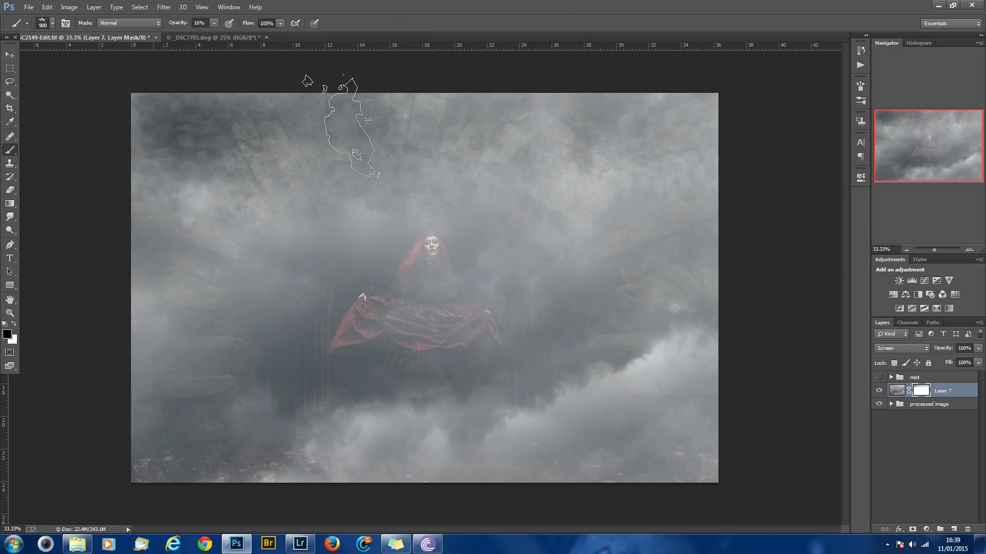
# At 16% opacity, thin mist over the upper image, top-right corner and upper-left stonework.
pyautogui.press('[')
pyautogui.moveTo(316, 118)
pyautogui.mouseDown()
pyautogui.moveTo(357, 141)
pyautogui.moveTo(539, 121)
pyautogui.moveTo(570, 149)
pyautogui.moveTo(676, 141)
pyautogui.moveTo(703, 115)
pyautogui.moveTo(633, 77)
pyautogui.moveTo(336, 97)
pyautogui.mouseUp()
pyautogui.press(']')
pyautogui.press(']')
pyautogui.press(']')
pyautogui.press(']')
pyautogui.press(']')
pyautogui.press(']')
pyautogui.press(']')
pyautogui.press(']')
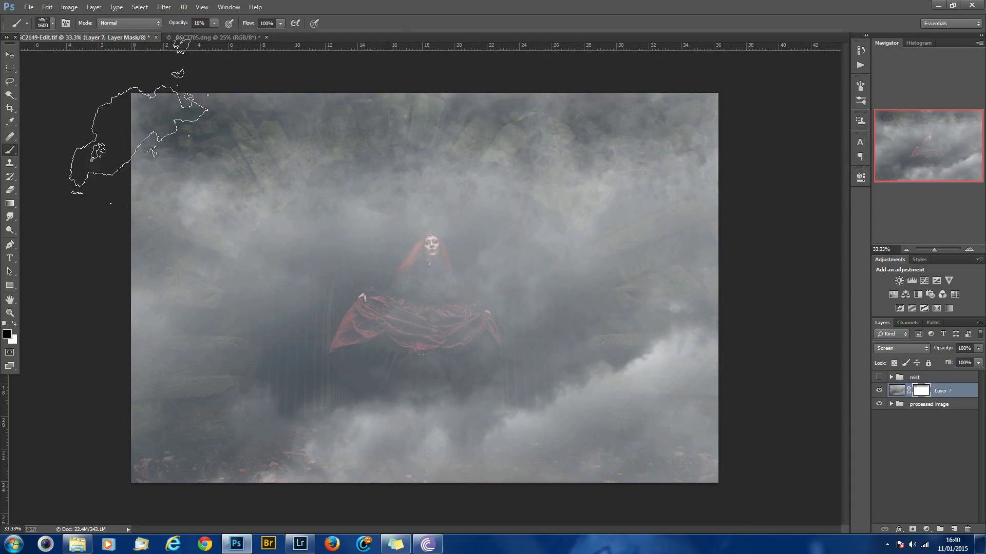
pyautogui.moveTo(376, 82)
pyautogui.mouseDown()
pyautogui.moveTo(382, 71)
pyautogui.moveTo(539, 82)
pyautogui.moveTo(734, 205)
pyautogui.moveTo(758, 201)
pyautogui.mouseUp()
pyautogui.moveTo(713, 144)
pyautogui.mouseDown()
pyautogui.moveTo(708, 154)
pyautogui.moveTo(752, 144)
pyautogui.moveTo(508, 105)
pyautogui.moveTo(379, 143)
pyautogui.moveTo(154, 148)
pyautogui.moveTo(221, 136)
pyautogui.moveTo(113, 113)
pyautogui.mouseUp()
pyautogui.press('[')
pyautogui.moveTo(663, 133)
pyautogui.mouseDown()
pyautogui.moveTo(678, 128)
pyautogui.moveTo(677, 145)
pyautogui.mouseUp()
pyautogui.press('[')
pyautogui.press('[')
pyautogui.press('[')
pyautogui.press('[')
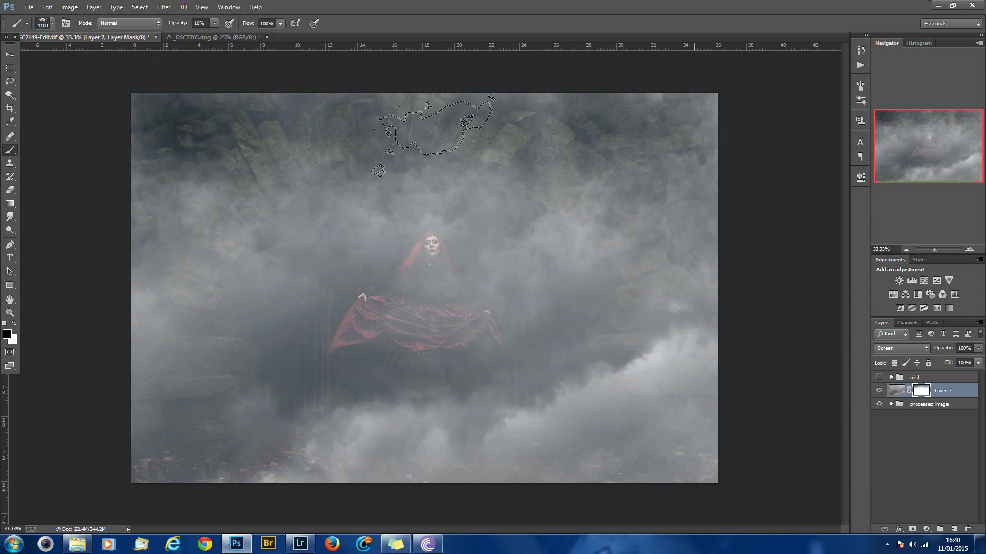
pyautogui.moveTo(563, 146)
pyautogui.mouseDown()
pyautogui.moveTo(297, 116)
pyautogui.moveTo(190, 113)
pyautogui.moveTo(370, 205)
pyautogui.mouseUp()
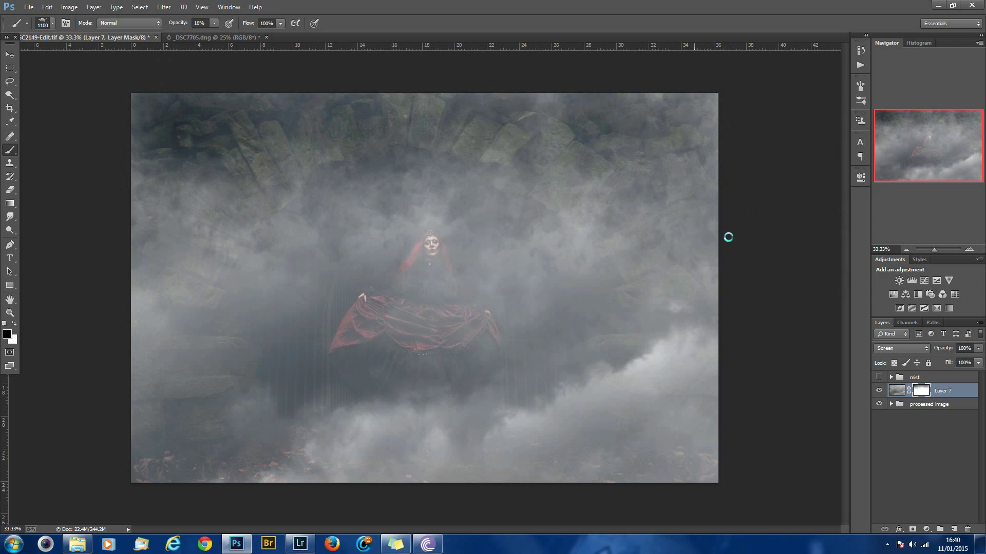
# Clear mist from the figure's face and upper body with a 500 px brush.
pyautogui.press(']')
pyautogui.press(']')
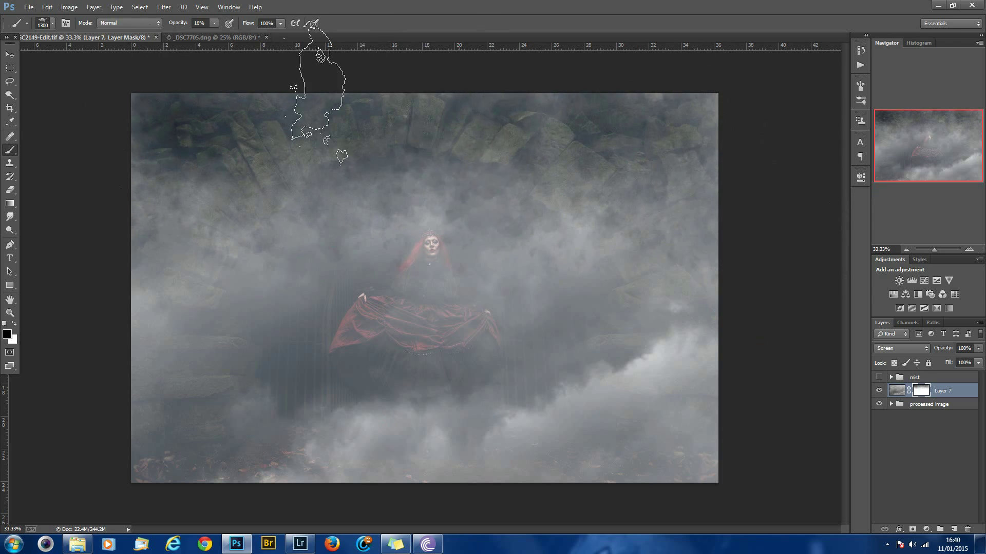
pyautogui.press('[')
pyautogui.press('[')
pyautogui.press('[')
pyautogui.press('[')
pyautogui.press('[')
pyautogui.press('[')
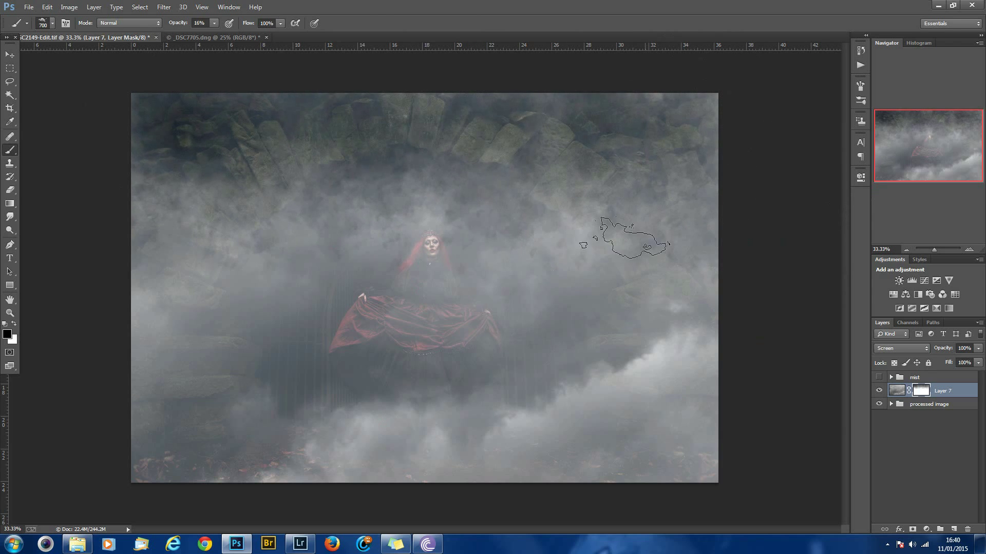
pyautogui.press('[')
pyautogui.press('[')
pyautogui.moveTo(434, 278)
pyautogui.mouseDown()
pyautogui.moveTo(444, 238)
pyautogui.moveTo(427, 288)
pyautogui.moveTo(411, 293)
pyautogui.moveTo(439, 244)
pyautogui.moveTo(426, 308)
pyautogui.moveTo(383, 323)
pyautogui.moveTo(452, 339)
pyautogui.moveTo(467, 293)
pyautogui.moveTo(451, 267)
pyautogui.moveTo(410, 288)
pyautogui.moveTo(434, 254)
pyautogui.mouseUp()
# At 5% brush opacity, faintly mask mist over the figure's head using 500-1100 px sizes.
pyautogui.press(']')
pyautogui.press(']')
pyautogui.press(']')
pyautogui.press(']')
pyautogui.press(']')
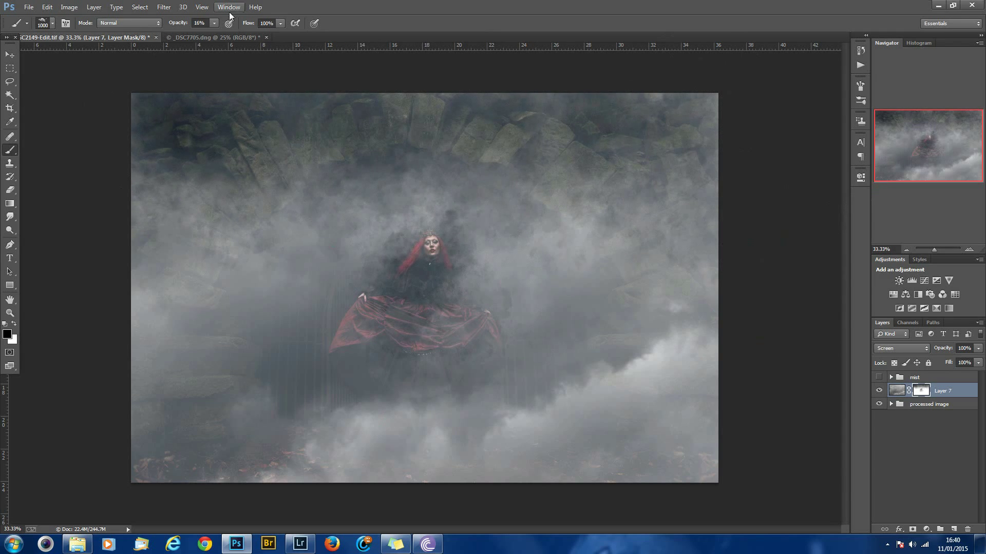
pyautogui.moveTo(209, 33); pyautogui.dragTo(207, 33)
pyautogui.press(']')
pyautogui.press(']')
pyautogui.press(']')
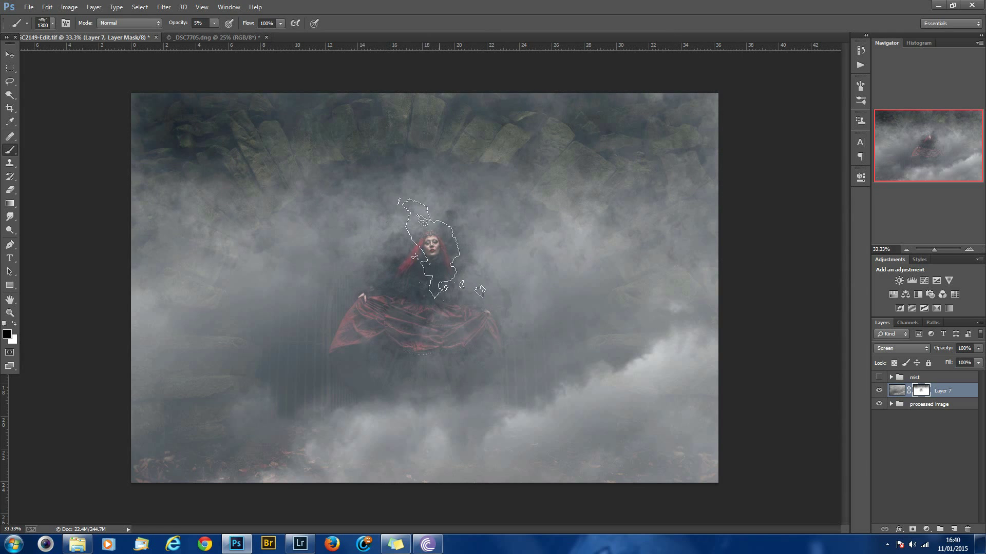
pyautogui.press('[')
pyautogui.press('[')
pyautogui.press('[')
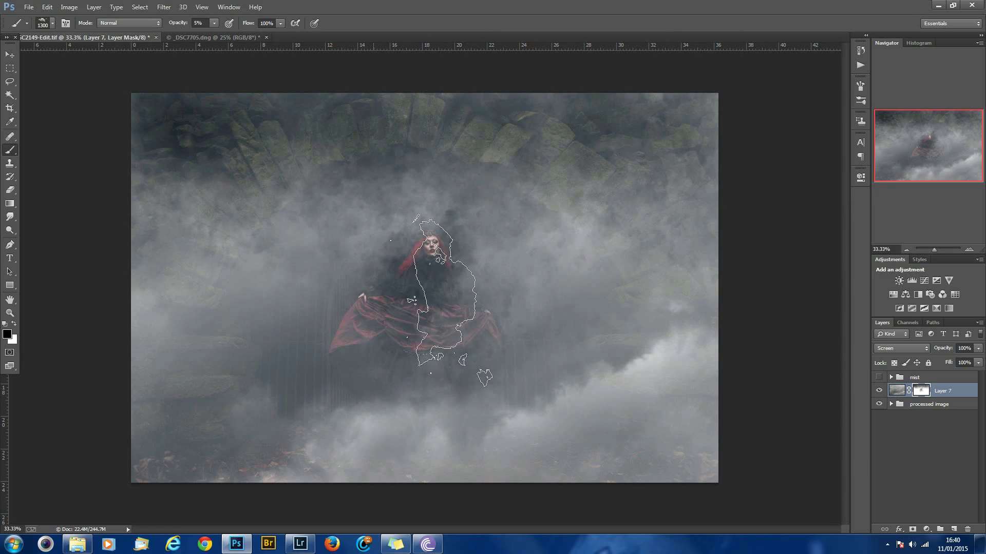
pyautogui.moveTo(440, 264); pyautogui.dragTo(429, 246)
pyautogui.press('[')
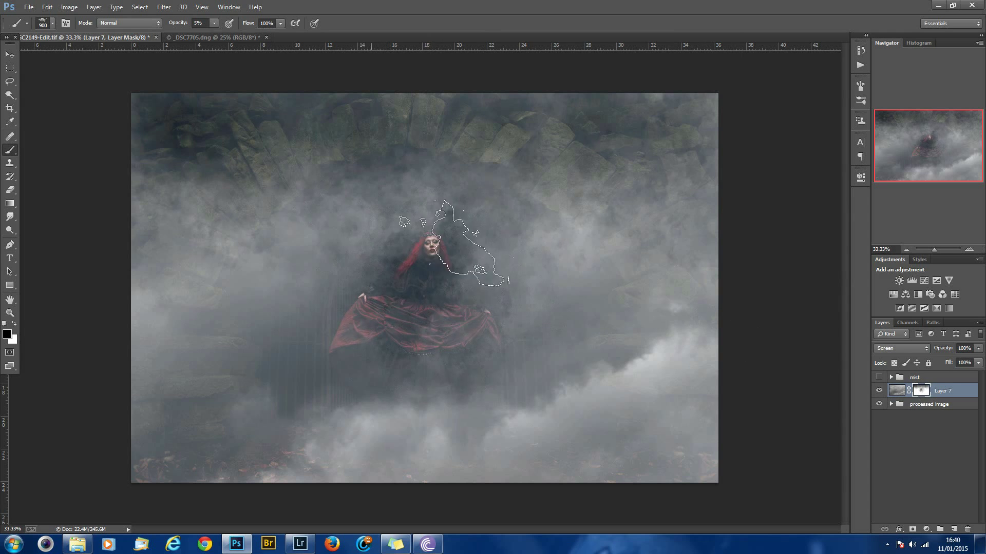
pyautogui.press('[')
pyautogui.press('[')
pyautogui.press('[')
pyautogui.press('[')
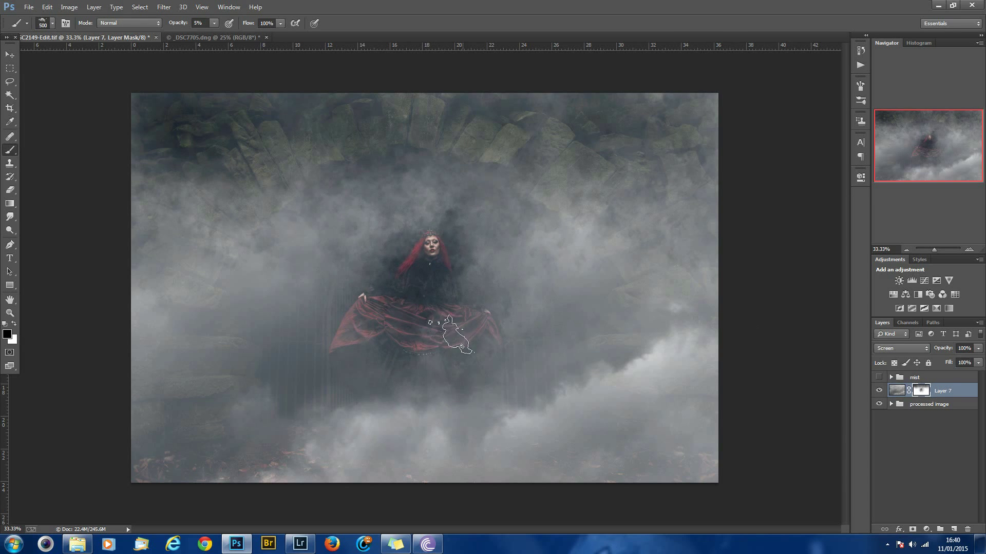
pyautogui.press(']')
pyautogui.press(']')
pyautogui.press(']')
pyautogui.press(']')
pyautogui.press(']')
pyautogui.press(']')
pyautogui.press(']')
pyautogui.press(']')
pyautogui.press(']')
pyautogui.press(']')
pyautogui.press(']')
pyautogui.press(']')
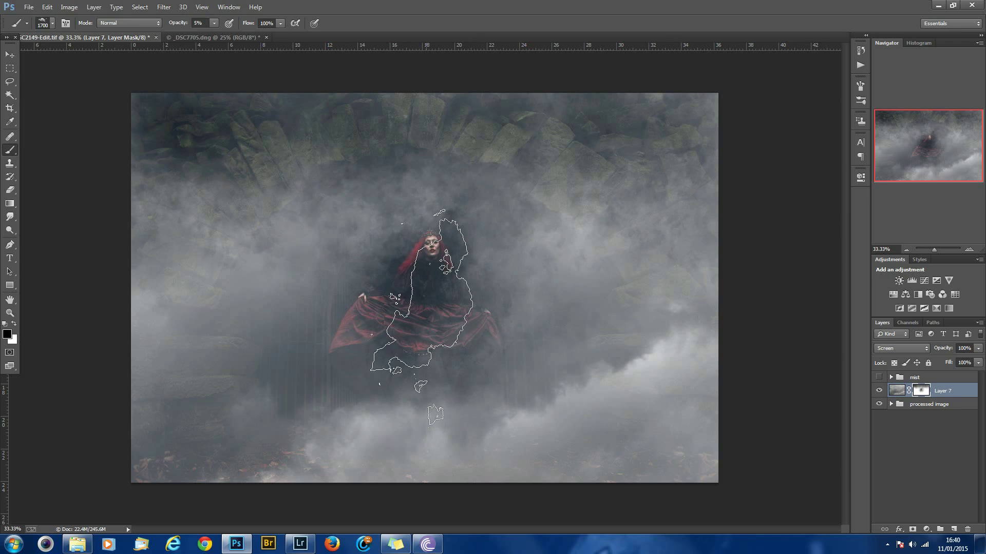
pyautogui.press('[')
pyautogui.press('[')
pyautogui.press('[')
pyautogui.press('[')
pyautogui.press('[')
pyautogui.press('[')
pyautogui.press('[')
pyautogui.press('[')
pyautogui.press('[')
pyautogui.press('[')
pyautogui.press('[')
pyautogui.press('[')
pyautogui.press('[')
pyautogui.press('[')
pyautogui.press('[')
pyautogui.press('[')
pyautogui.press('[')
pyautogui.press('[')
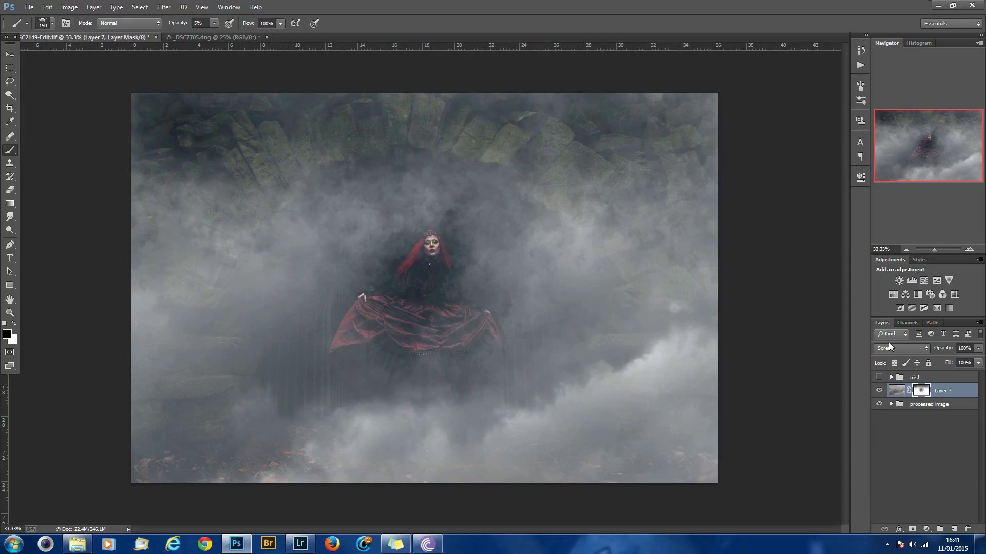
# Lower Layer 7's opacity to 53% and resize the mask brush to about 1300 px.
pyautogui.click(978, 350)
pyautogui.moveTo(977, 363); pyautogui.dragTo(952, 361)
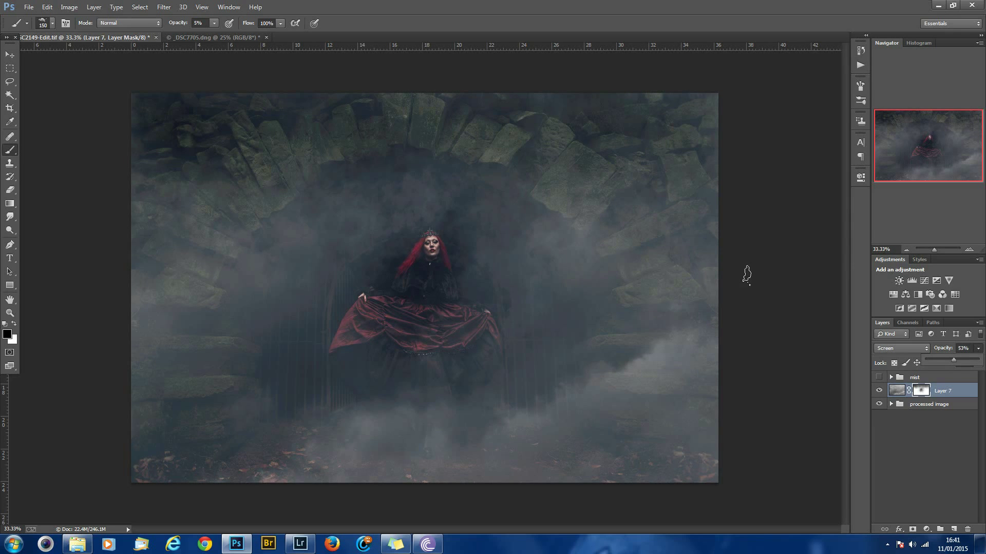
pyautogui.press(']')
pyautogui.press(']')
pyautogui.press(']')
pyautogui.press(']')
pyautogui.press(']')
pyautogui.press(']')
pyautogui.press(']')
pyautogui.press(']')
pyautogui.press(']')
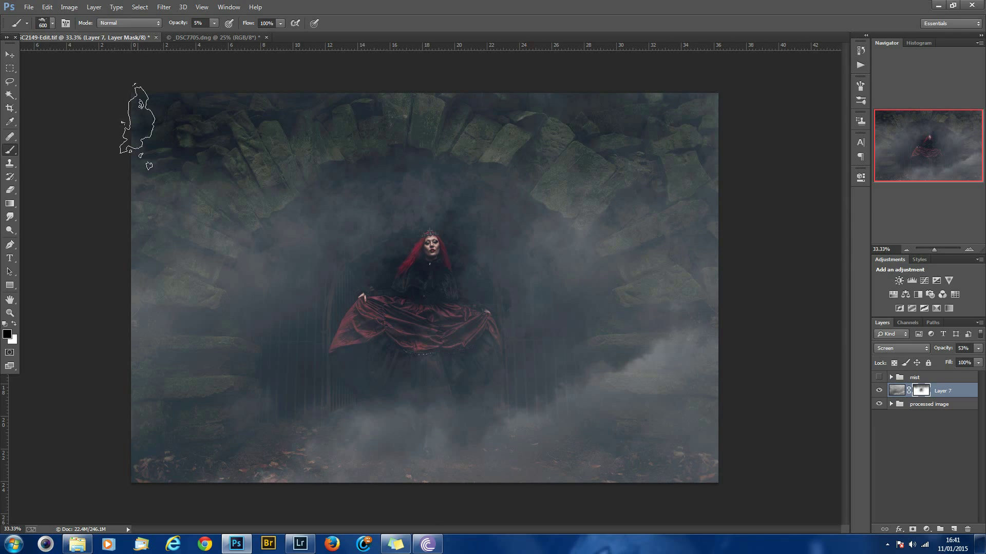
pyautogui.press(']')
pyautogui.press(']')
pyautogui.press(']')
pyautogui.press(']')
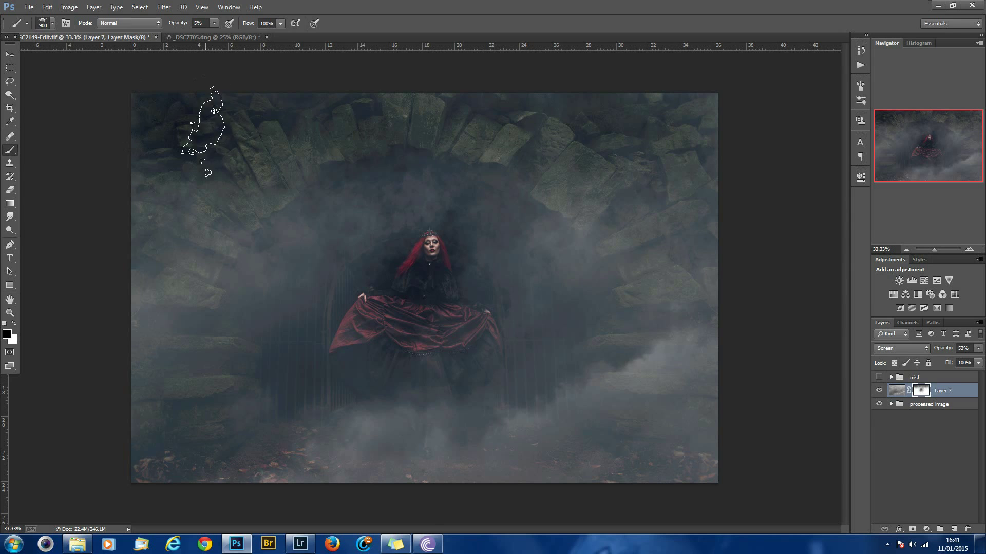
pyautogui.press(']')
pyautogui.press(']')
pyautogui.press(']')
pyautogui.press(']')
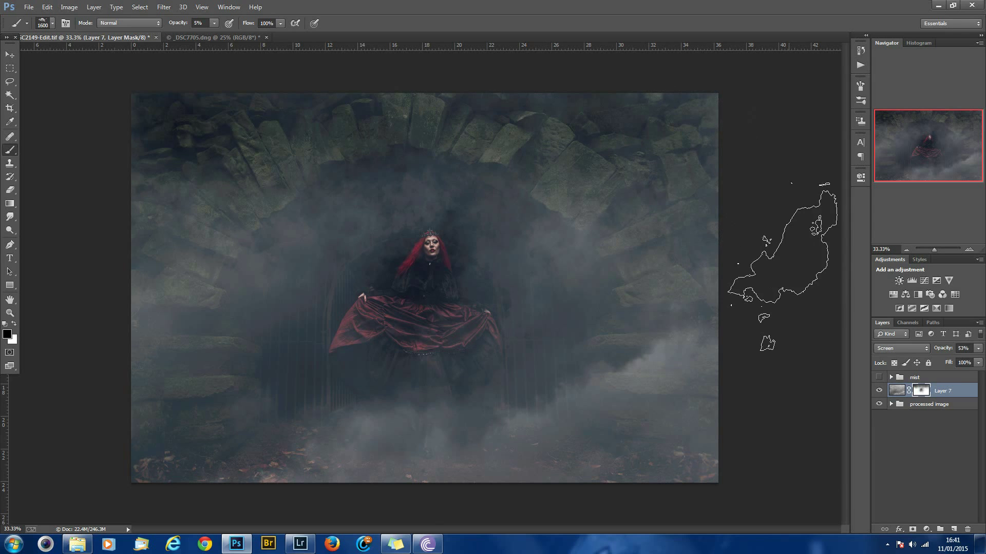
pyautogui.press(']')
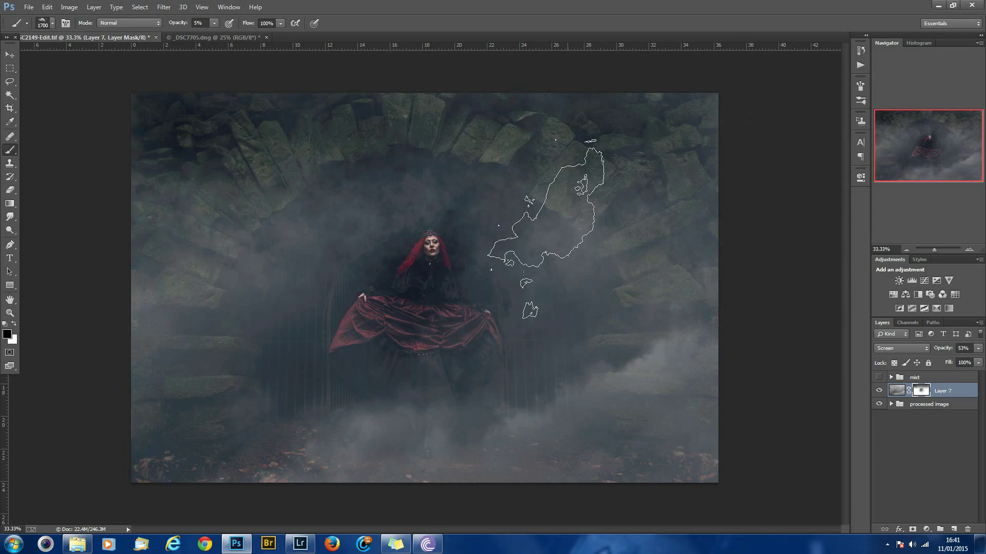
pyautogui.press('[')
pyautogui.press('[')
pyautogui.press('[')
pyautogui.press('[')
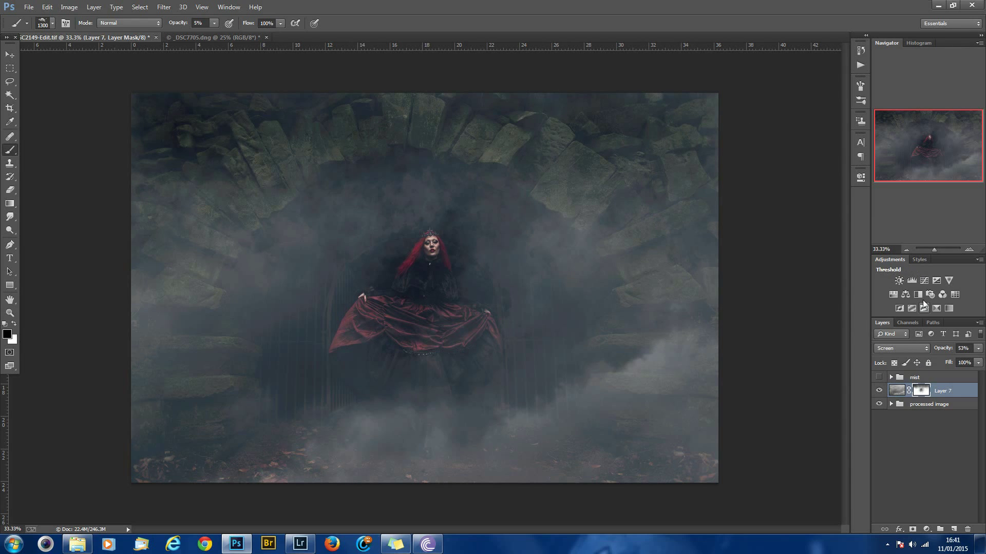
# Add Curves above Layer 7, lowering the midpoint and lifting an upper point into an S-curve.
pyautogui.click(924, 281)
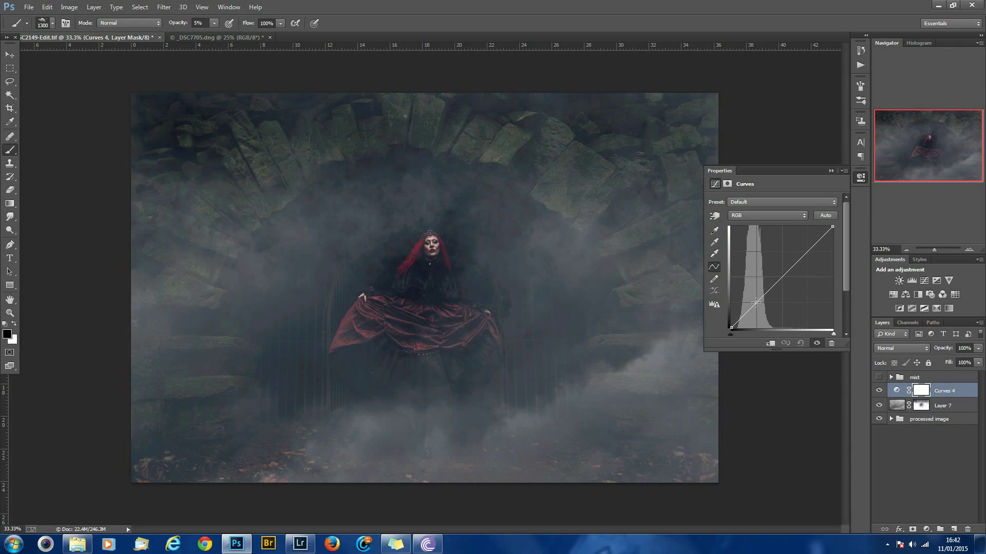
pyautogui.moveTo(755, 303); pyautogui.dragTo(755, 309)
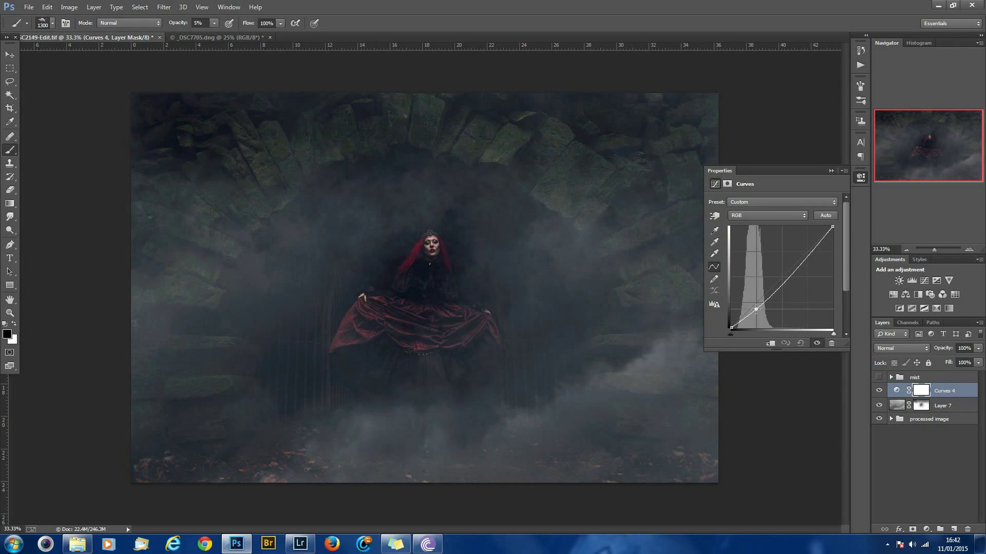
pyautogui.moveTo(755, 308); pyautogui.dragTo(755, 311)
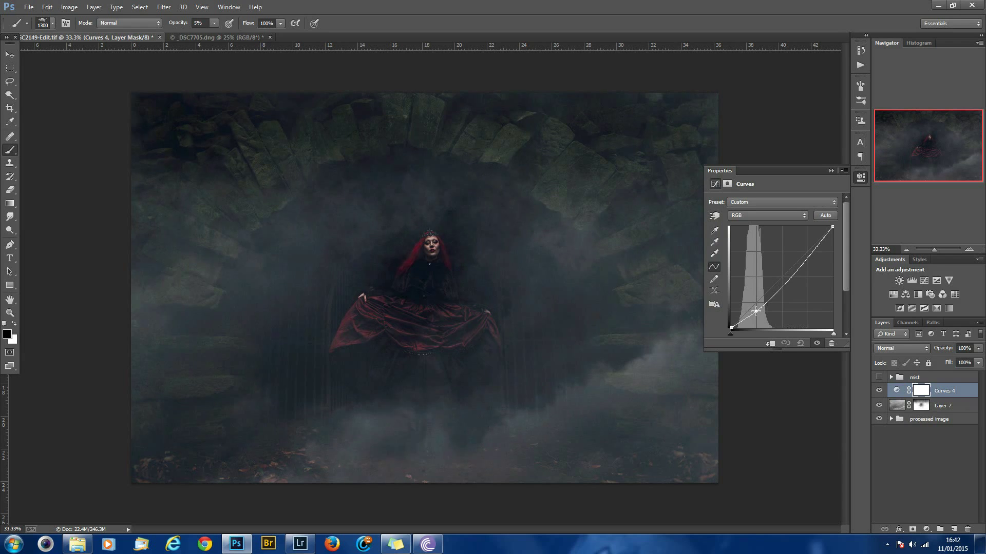
pyautogui.moveTo(756, 311)
pyautogui.mouseDown()
pyautogui.moveTo(758, 300)
pyautogui.moveTo(756, 308)
pyautogui.mouseUp()
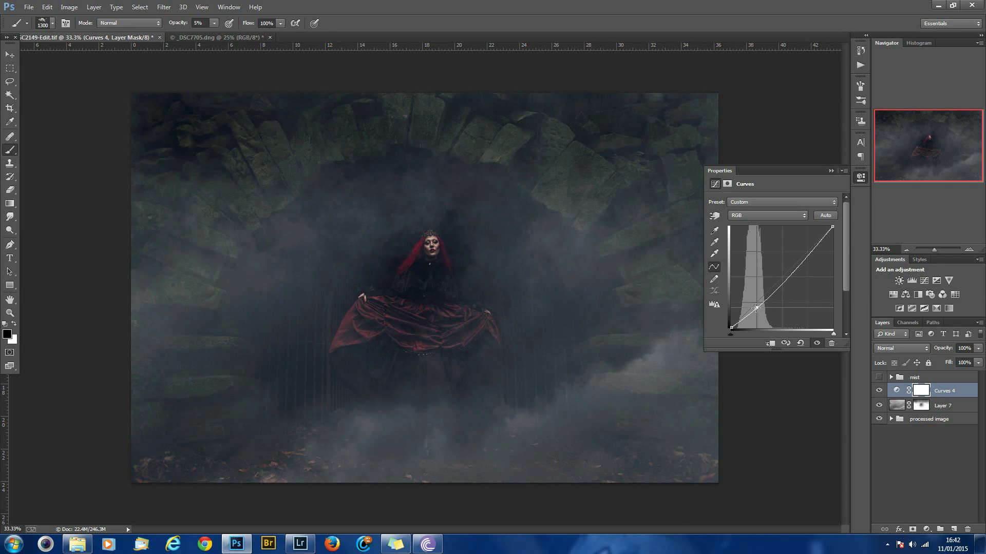
pyautogui.moveTo(756, 308); pyautogui.dragTo(757, 309)
pyautogui.click(808, 259)
pyautogui.moveTo(808, 259)
pyautogui.mouseDown()
pyautogui.moveTo(808, 234)
pyautogui.moveTo(808, 244)
pyautogui.mouseUp()
# Collapse the Curves 4 properties panel to view the darkened misty archway portrait.
pyautogui.click(830, 171)
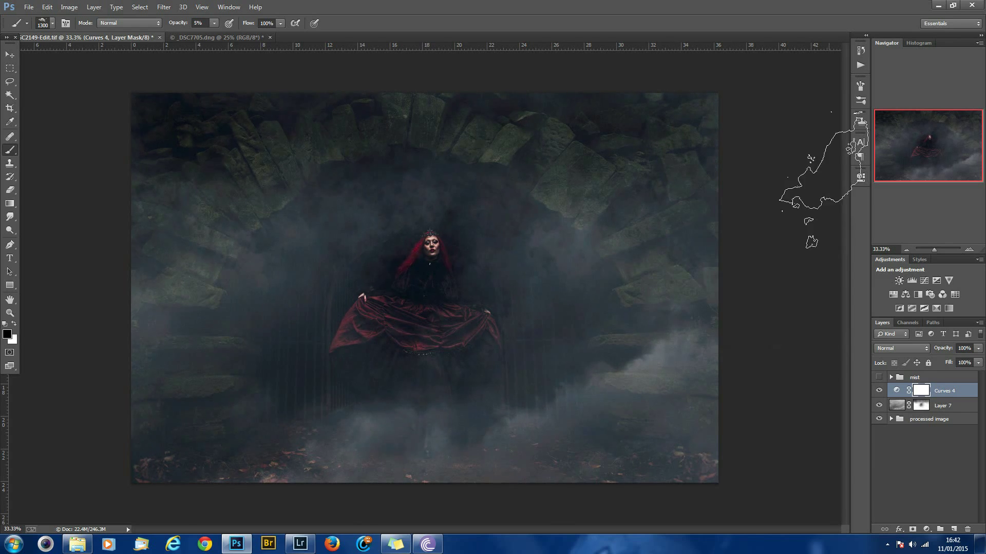